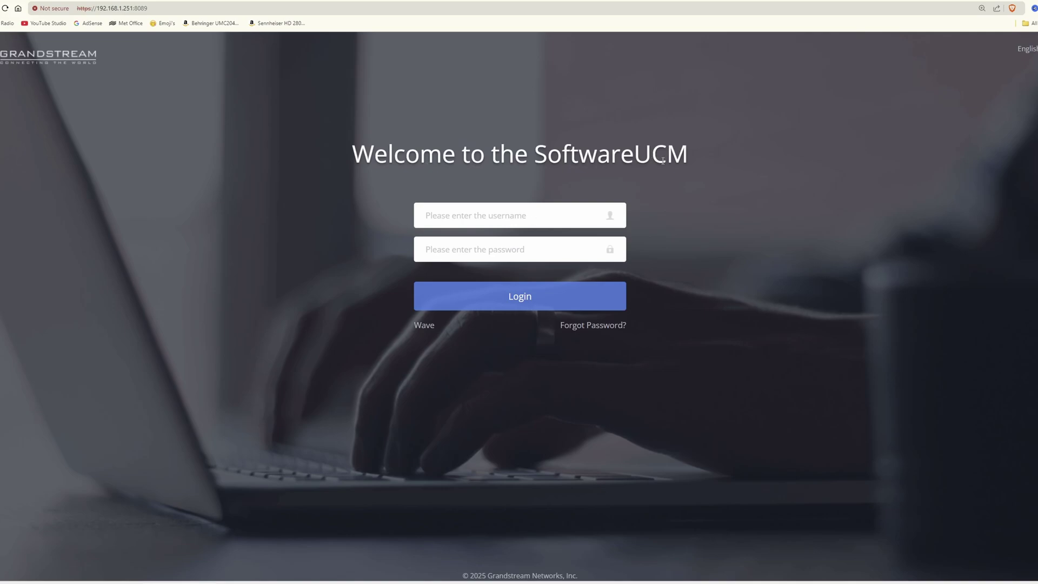
Log in to SoftwareUCM with the admin username and password to reach the System Status dashboard.
left_click(541, 219)
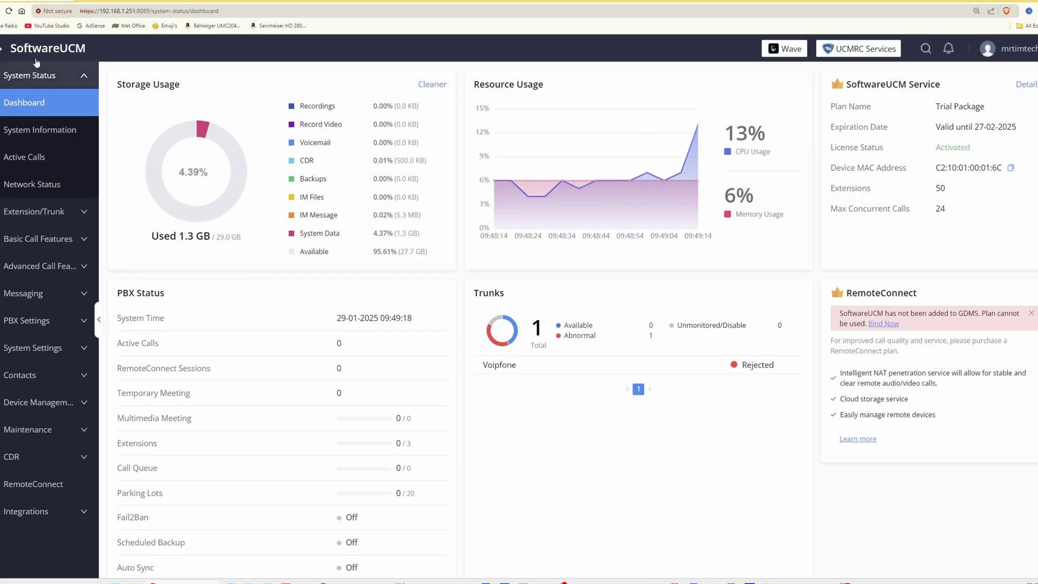
mouse_move(618, 194)
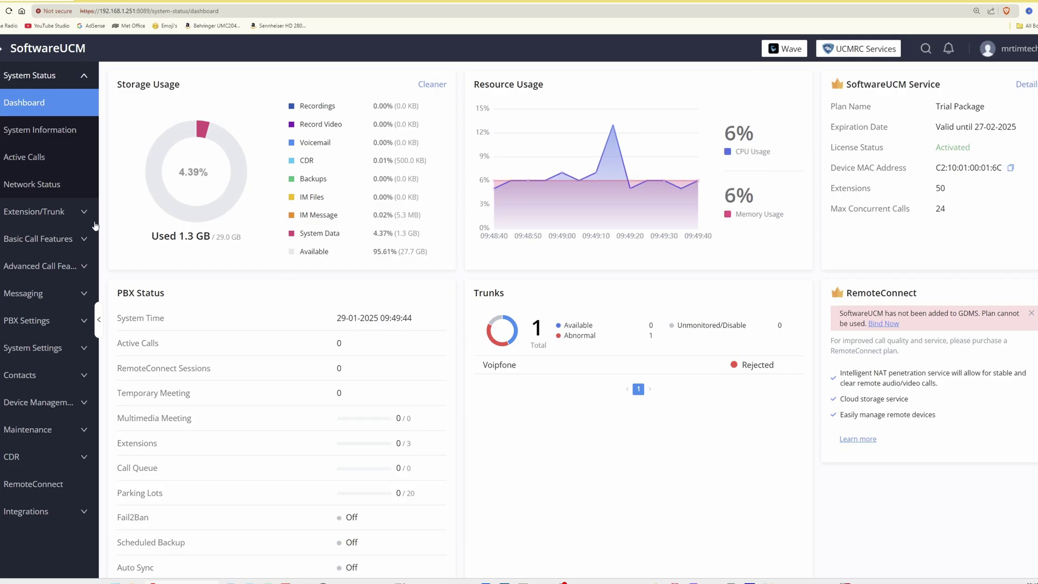
Open Extension/Trunk > Extensions to list extensions 1000, 1001 and 1002.
left_click(25, 214)
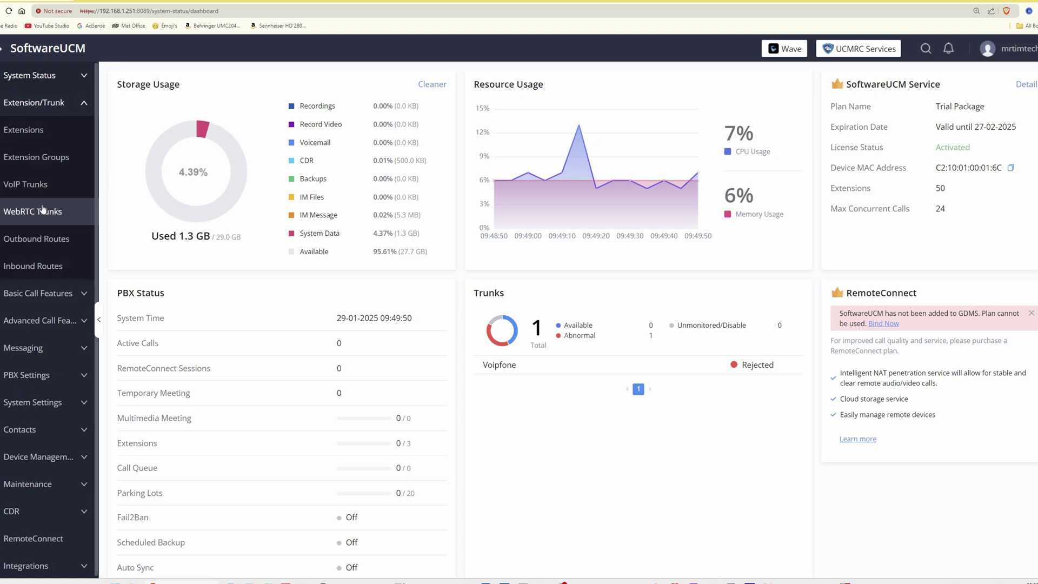
left_click(32, 133)
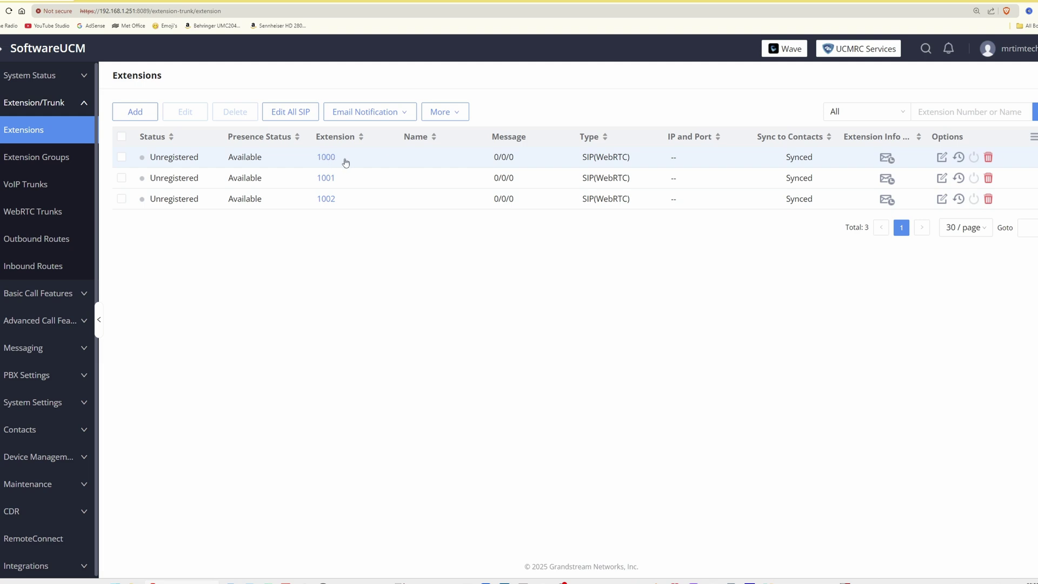
Edit extension 1000 and switch its Call Privileges from Local to National.
left_click(941, 158)
mouse_move(162, 192)
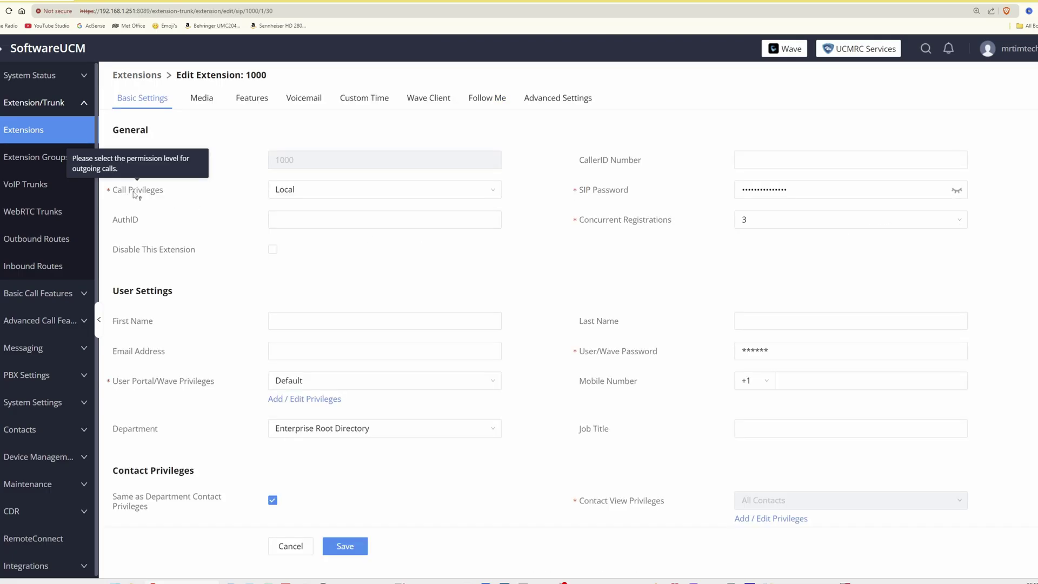
left_click(332, 192)
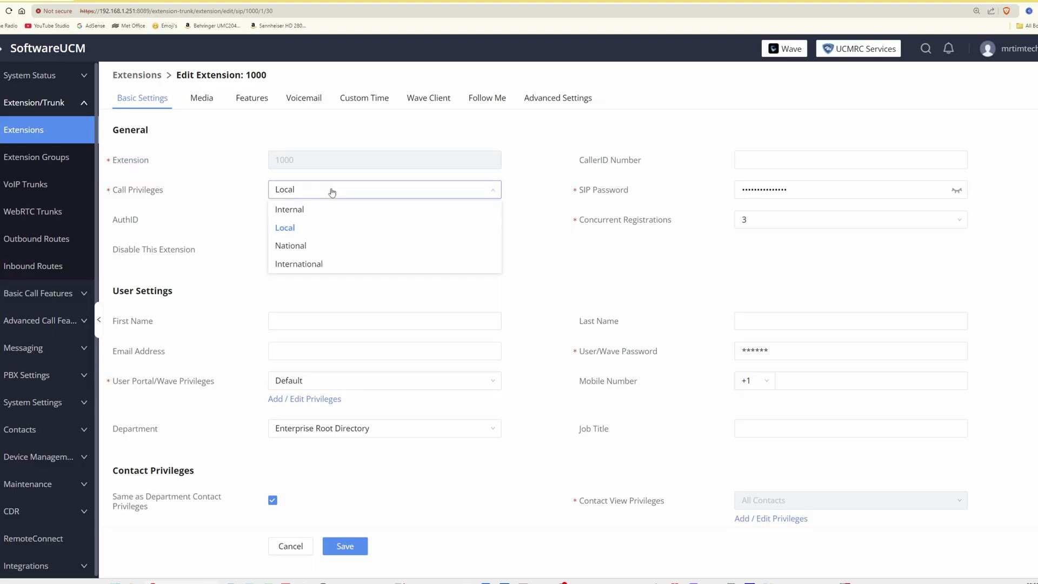
left_click(303, 247)
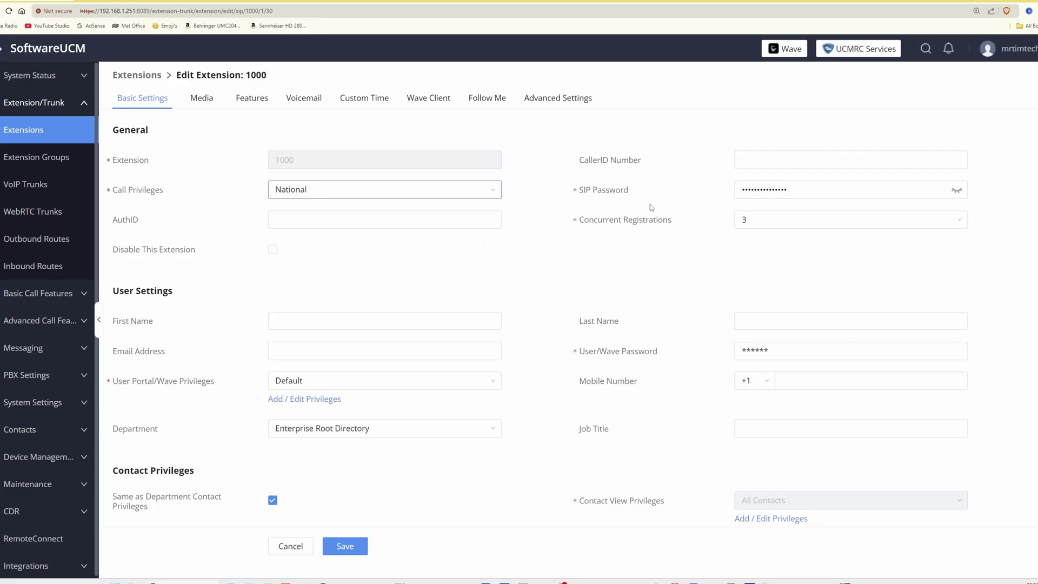
mouse_move(174, 159)
mouse_move(623, 162)
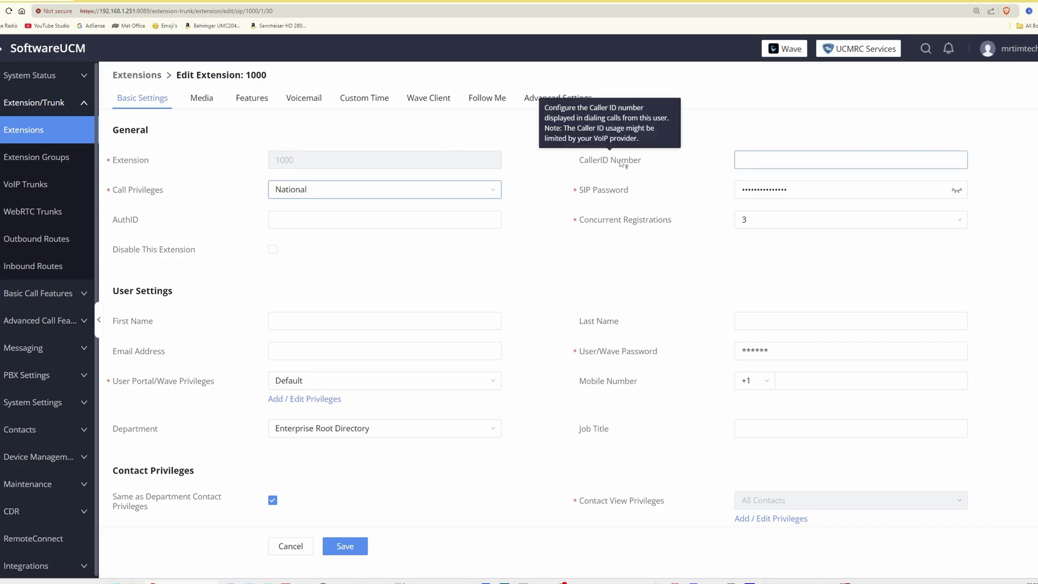
mouse_move(597, 197)
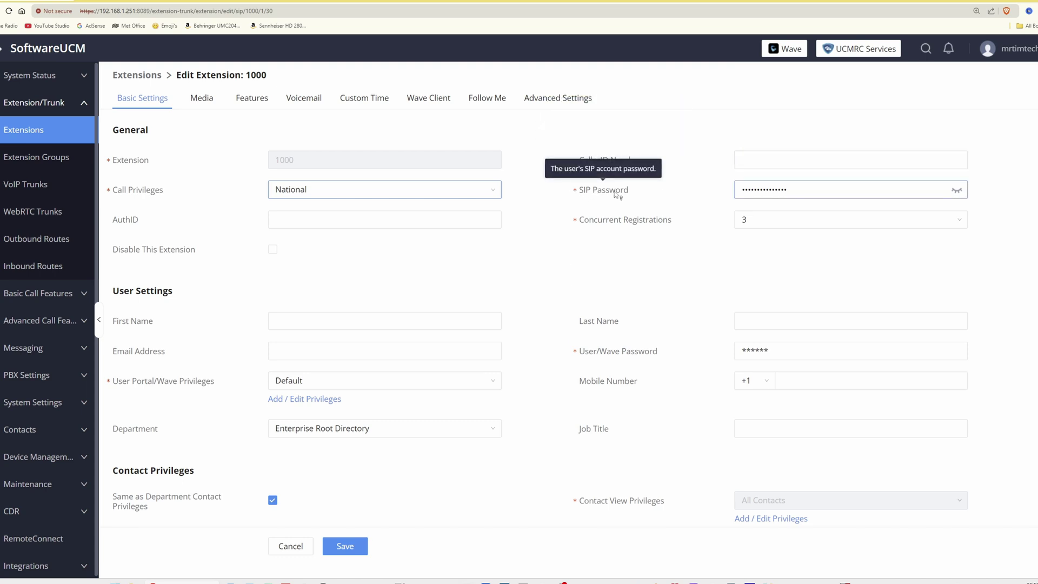
Paste extension 1000's revealed SIP password into a new Notepad++ note, then cancel the edit form.
left_click(957, 190)
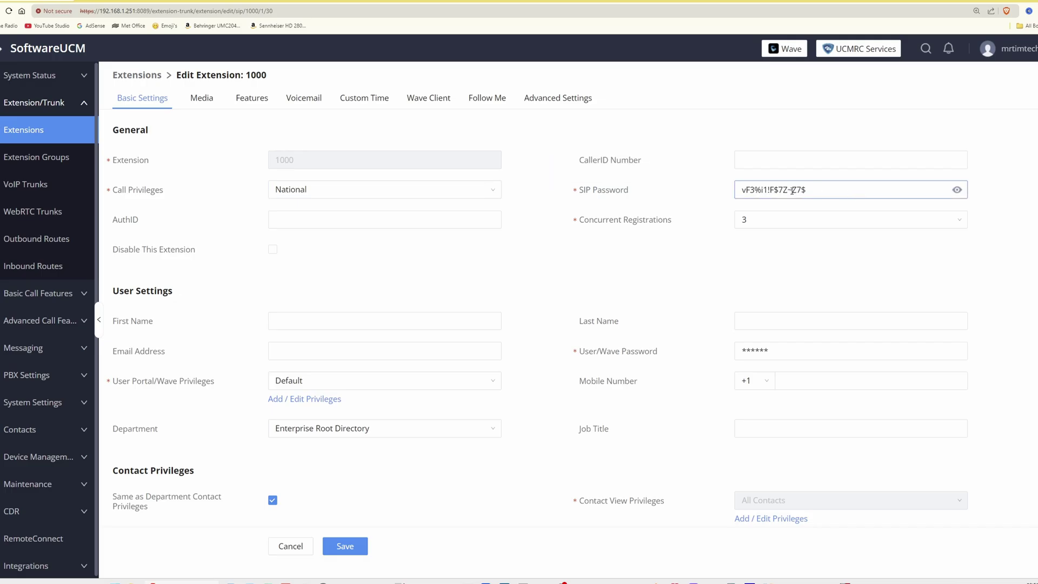
left_click_drag(819, 186, 725, 190)
key("ctrl+c")
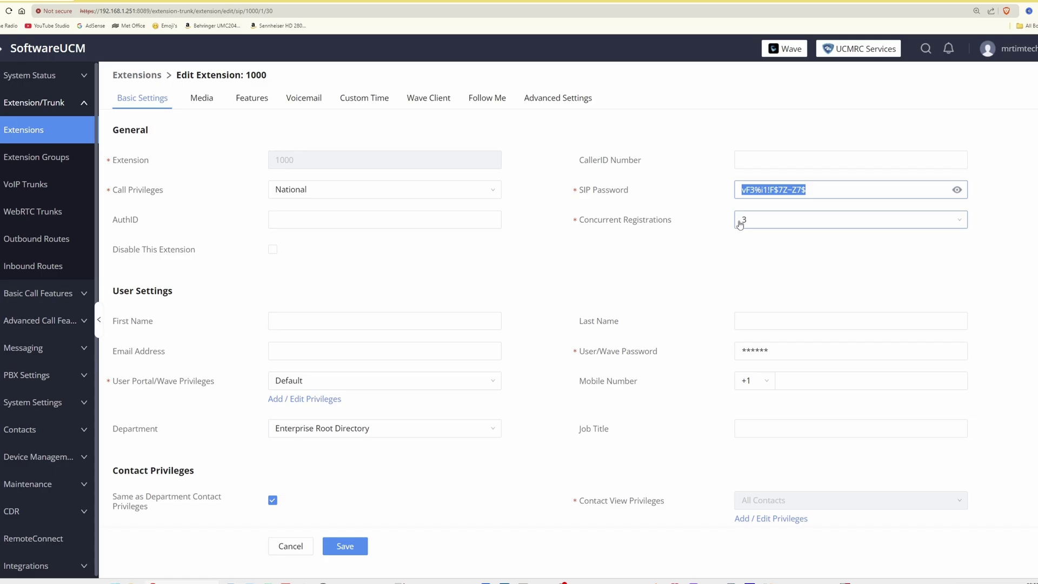
left_click(960, 193)
left_click_drag(809, 189, 724, 196)
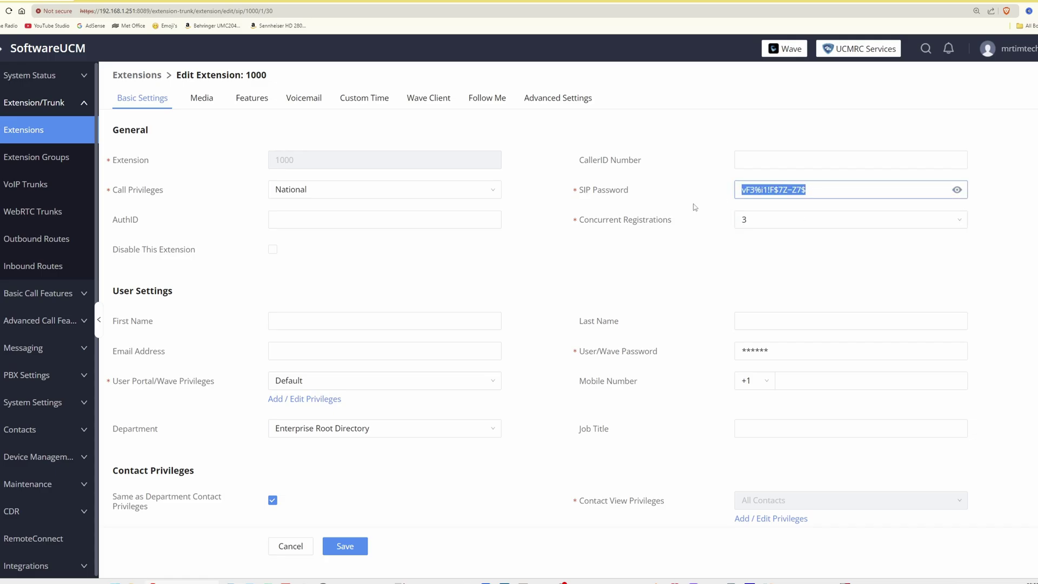
key("alt+Tab")
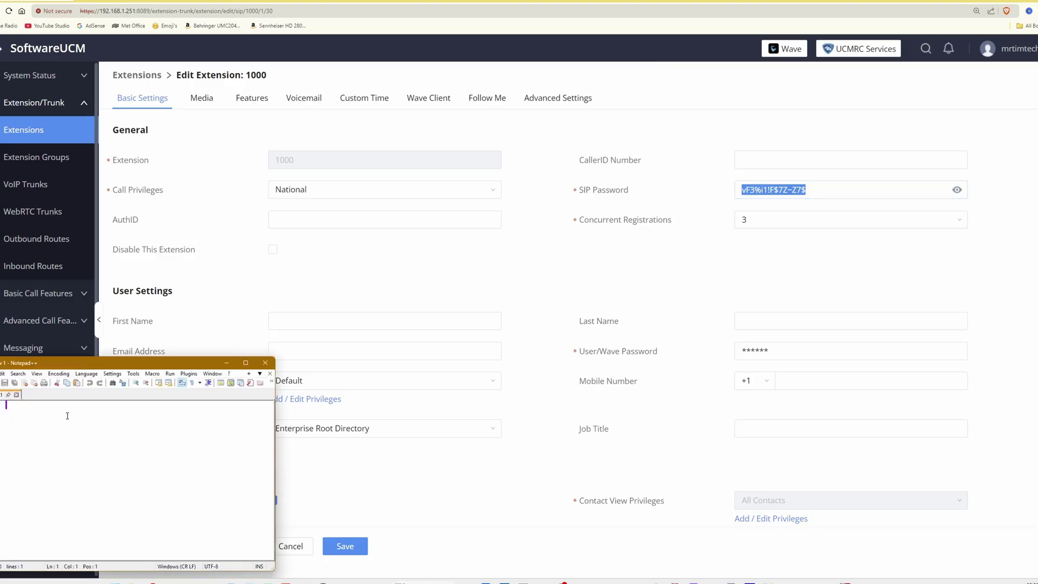
key("ctrl+v")
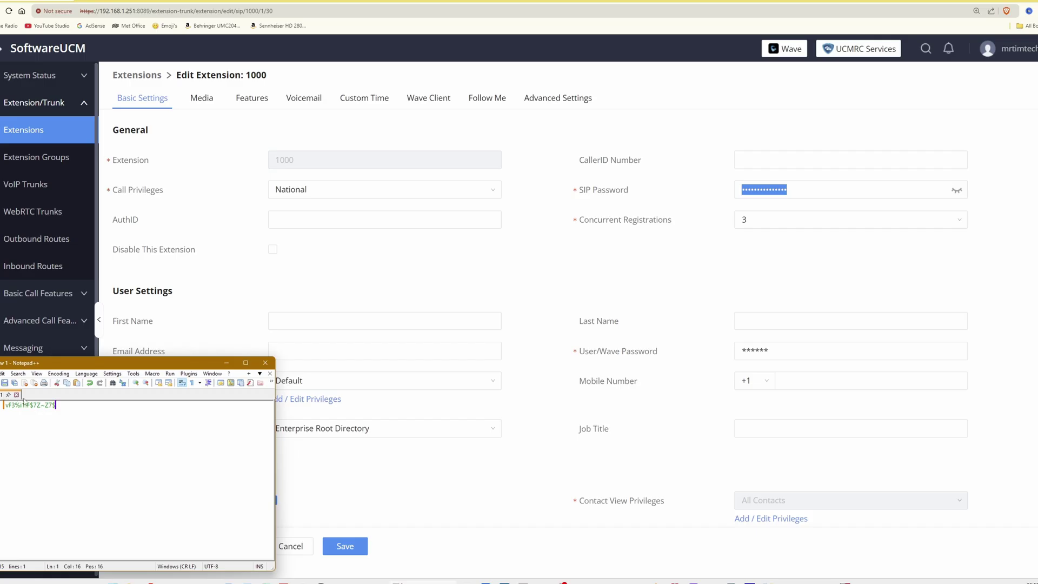
left_click(226, 364)
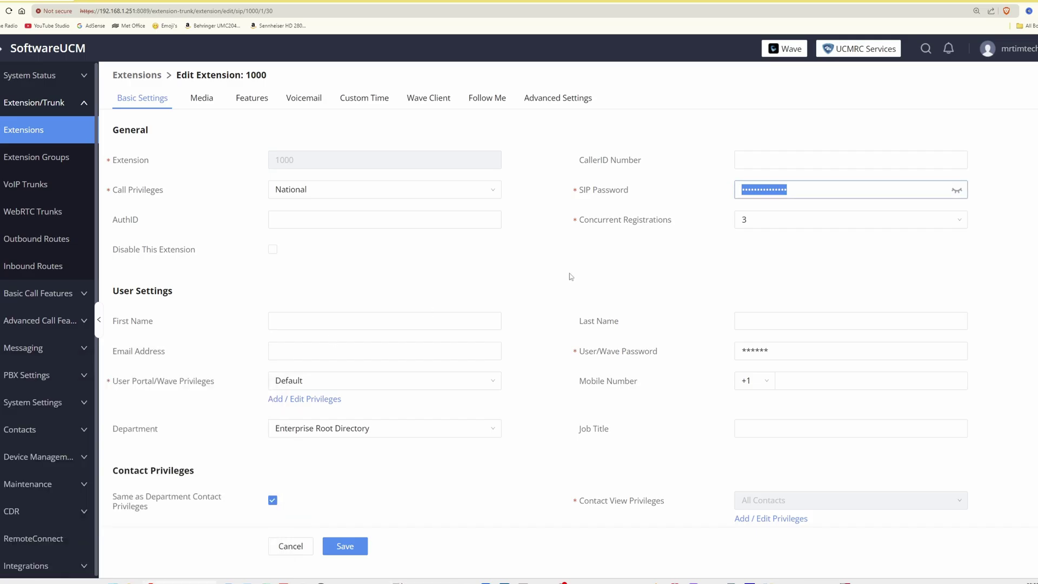
left_click(289, 546)
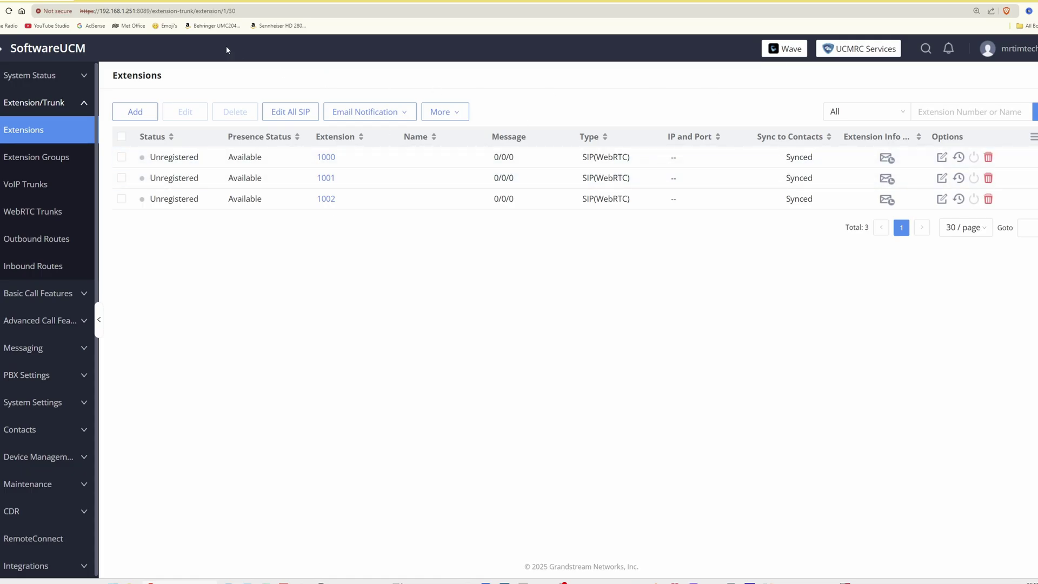
Switch to the WP816 phone's web interface tab.
left_click(121, 1)
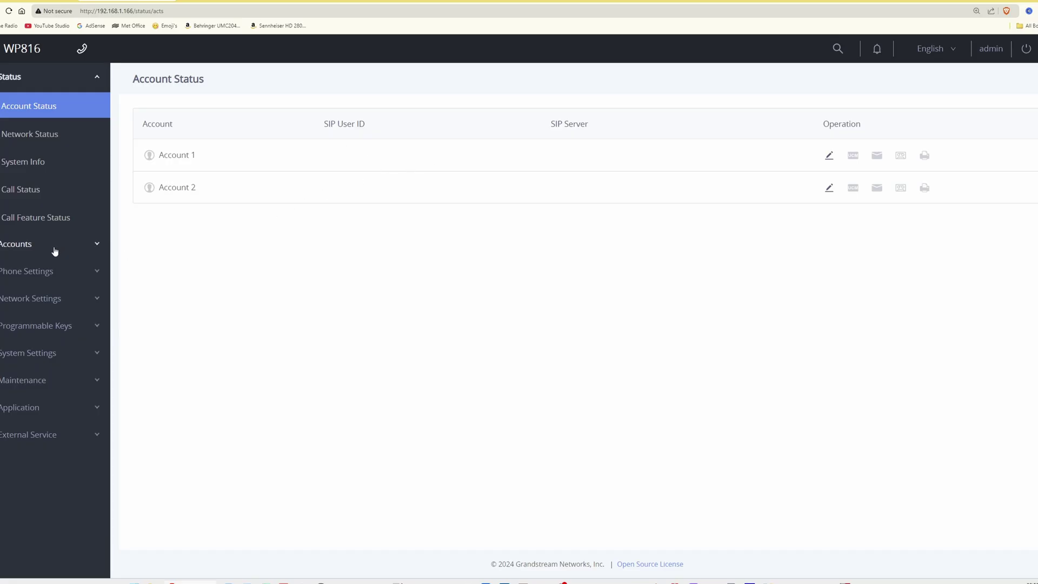
Open the WP816's Account 1 settings, enter 1000 as Account Name, then return to SoftwareUCM.
left_click(13, 245)
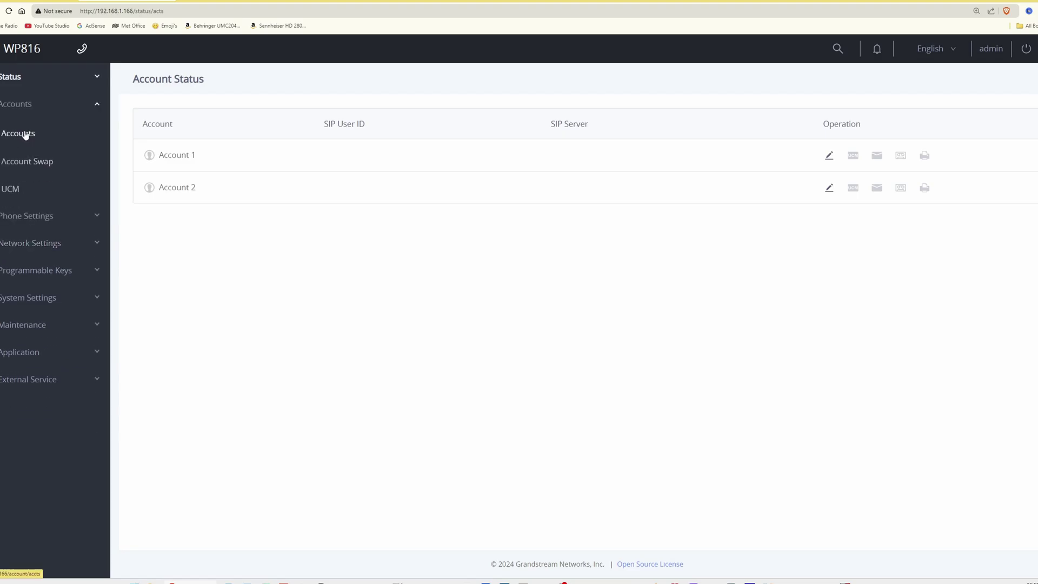
left_click(19, 135)
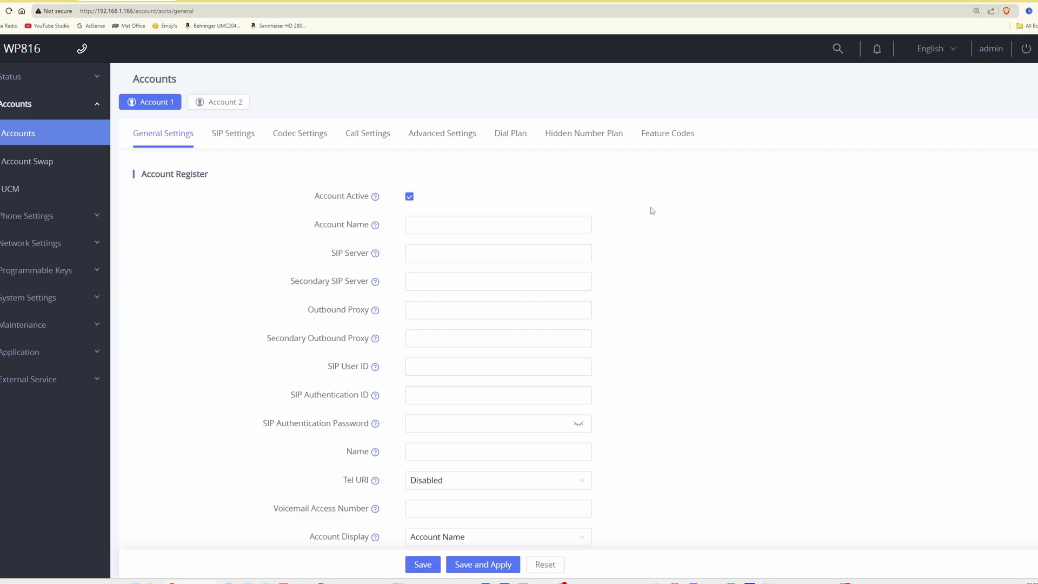
left_click(429, 252)
left_click(468, 220)
left_click(459, 230)
type("1000")
left_click(557, 255)
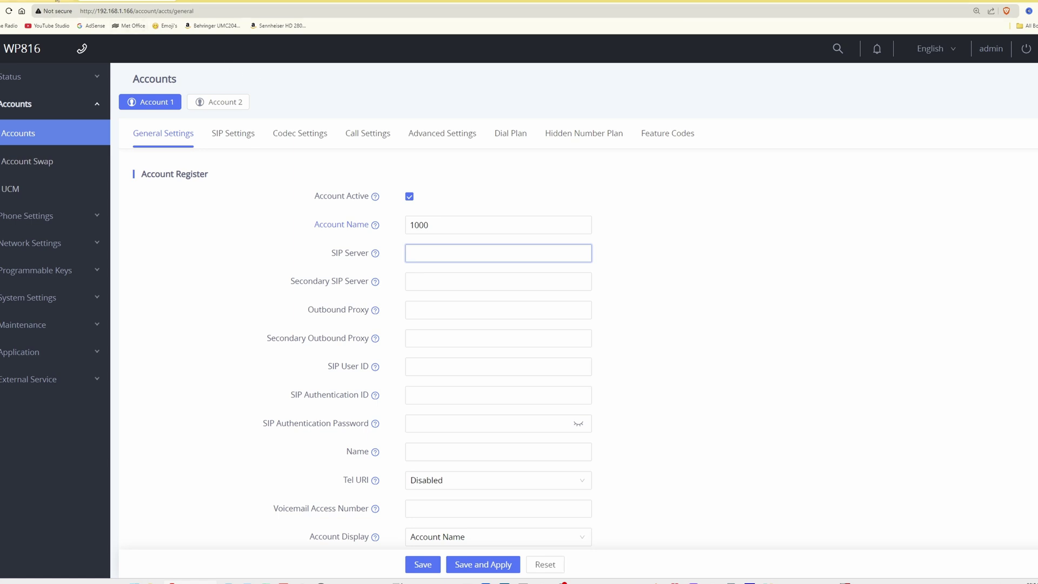
left_click(53, 0)
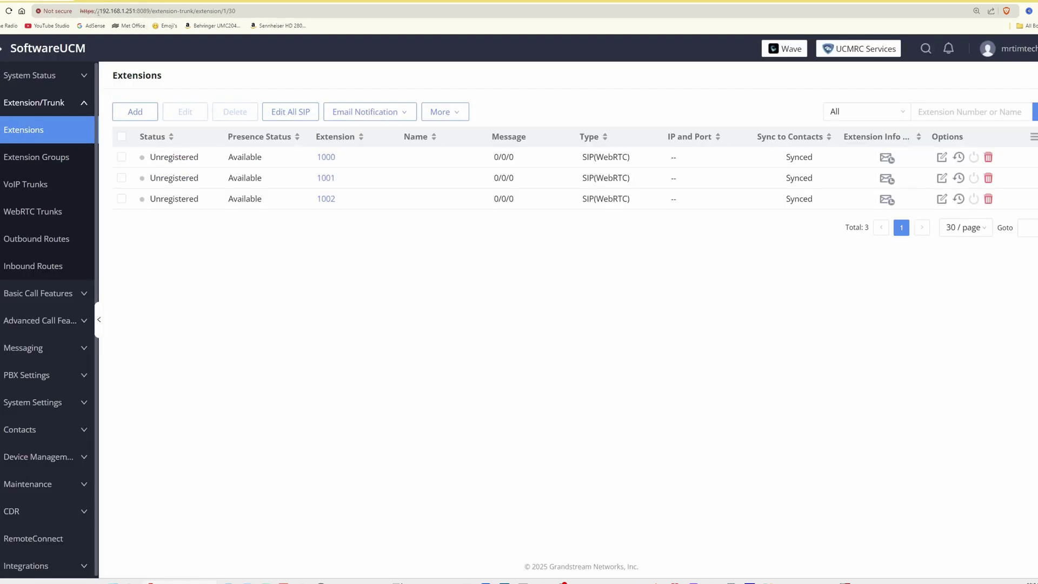
Select the SoftwareUCM server address 192.168.1.251 in the address bar.
left_click_drag(99, 11, 137, 10)
key("ctrl+c")
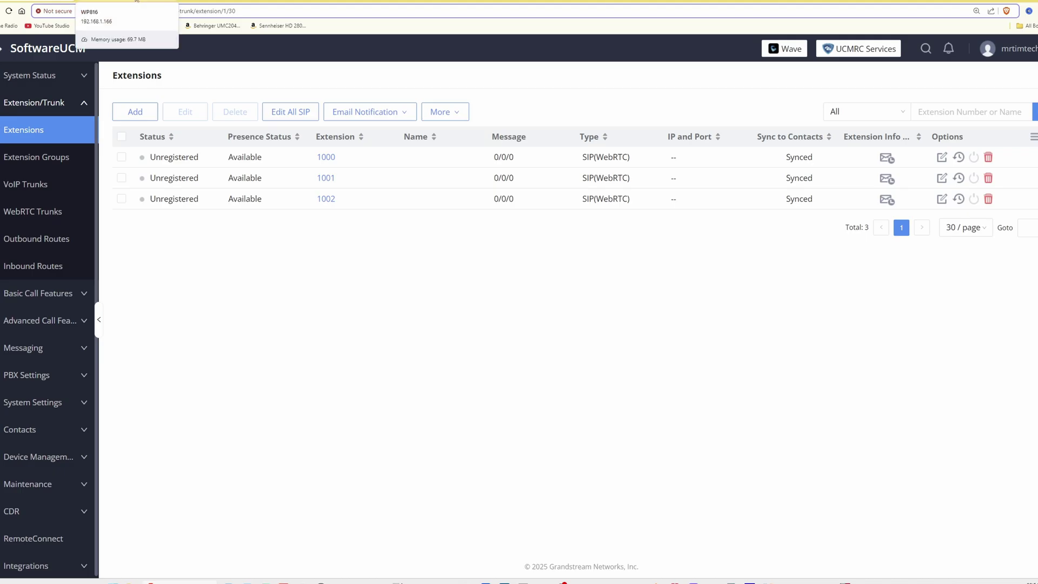
Set Account 1's SIP Server to 192.168.1.251, and SIP User ID and Authentication ID to 1000.
left_click(136, 2)
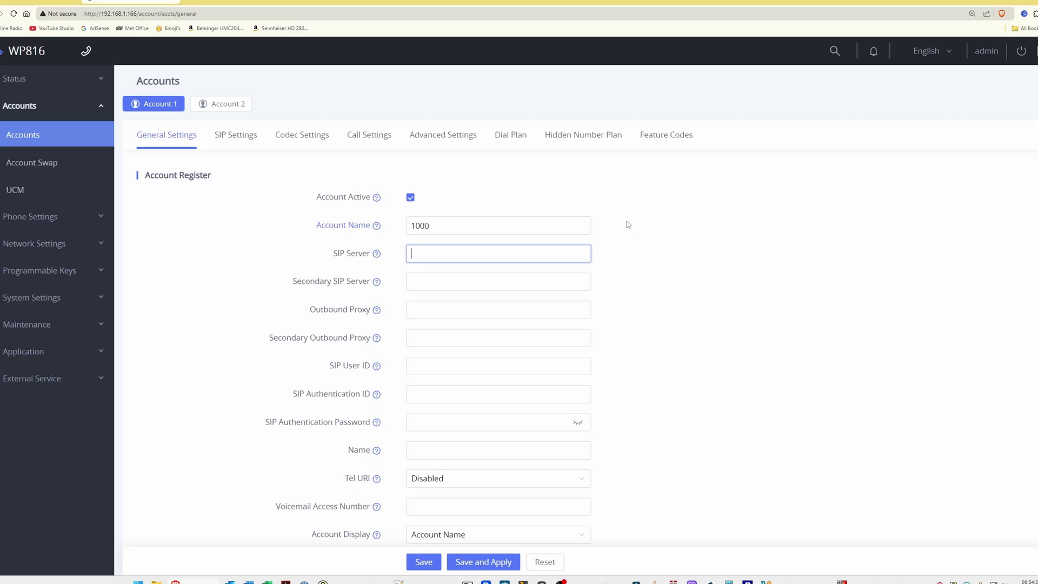
key("ctrl+v")
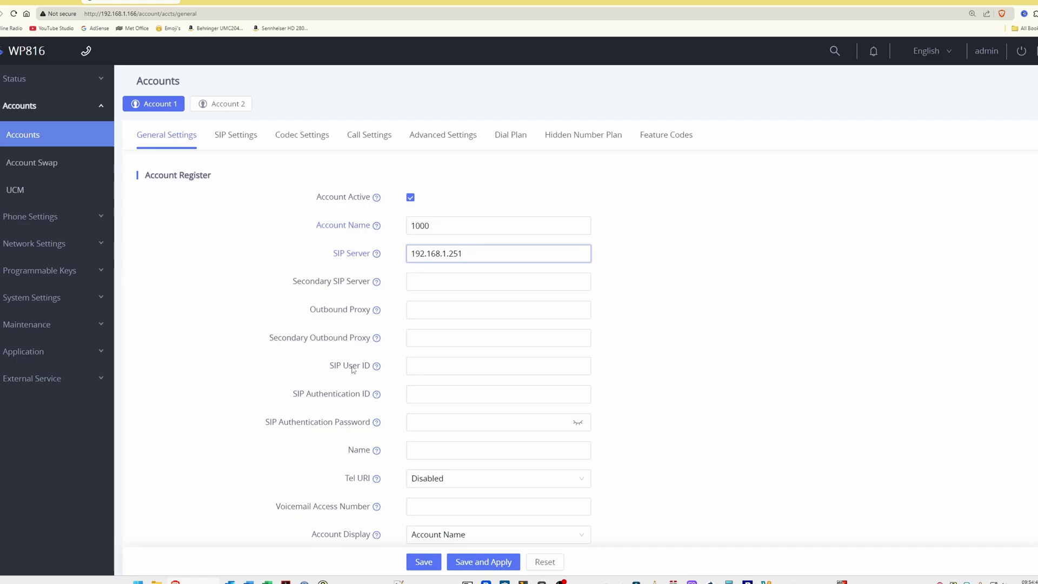
left_click(459, 362)
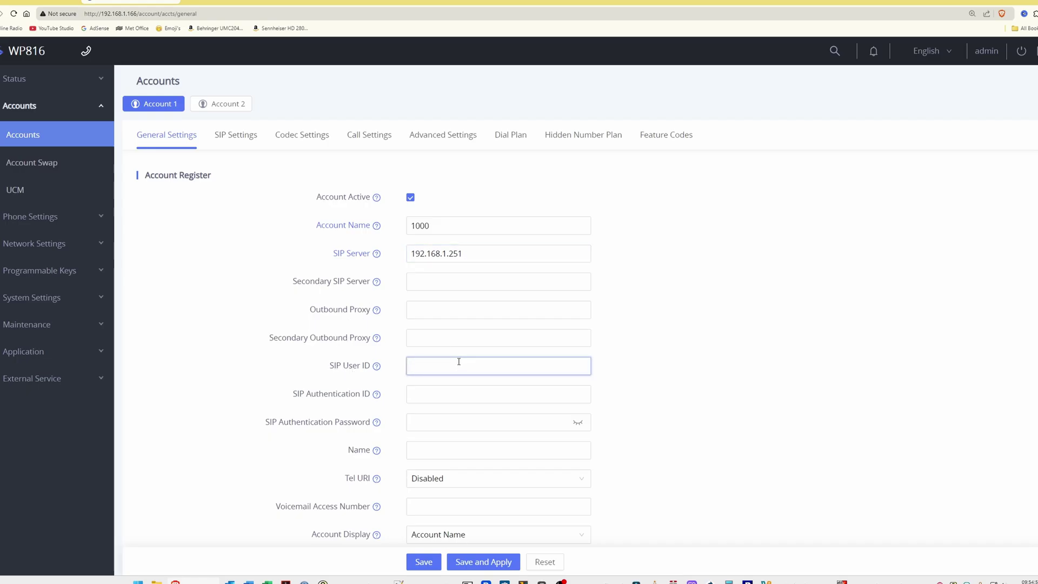
type("1000")
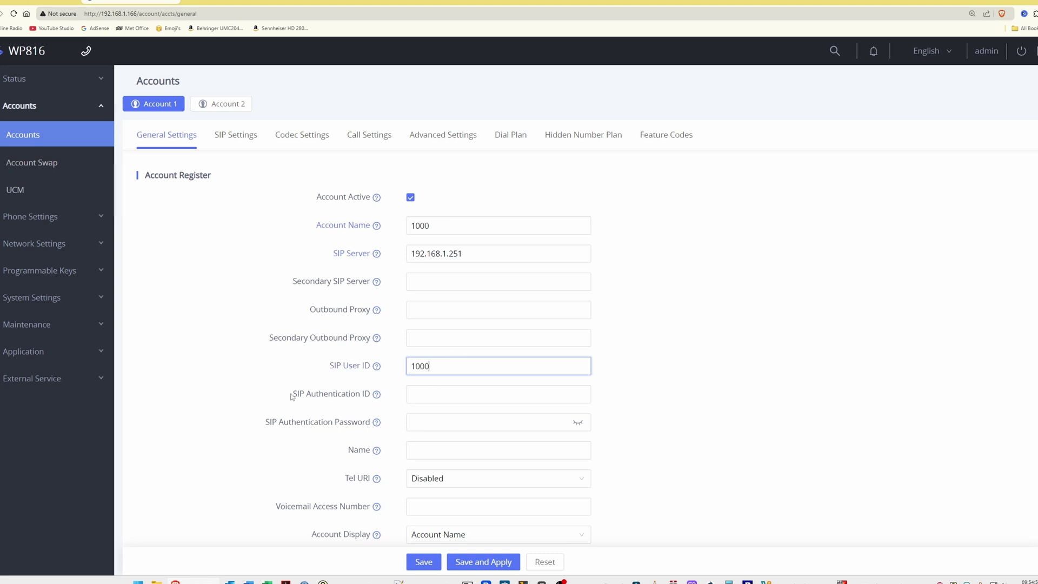
left_click(453, 397)
type("1000")
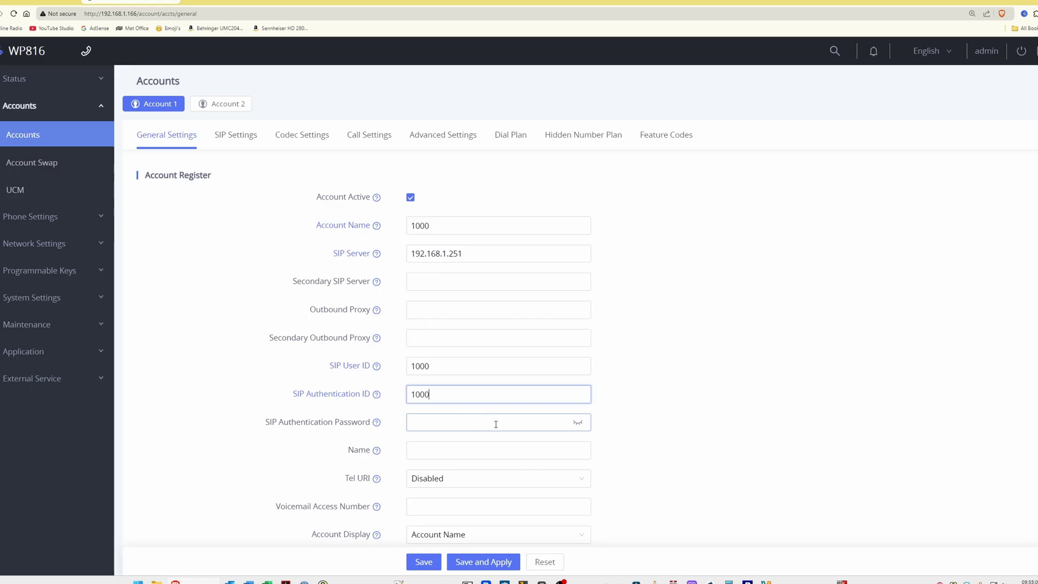
Paste the saved extension password into SIP Authentication Password and enter *97 as Voicemail Access Number.
left_click(200, 582)
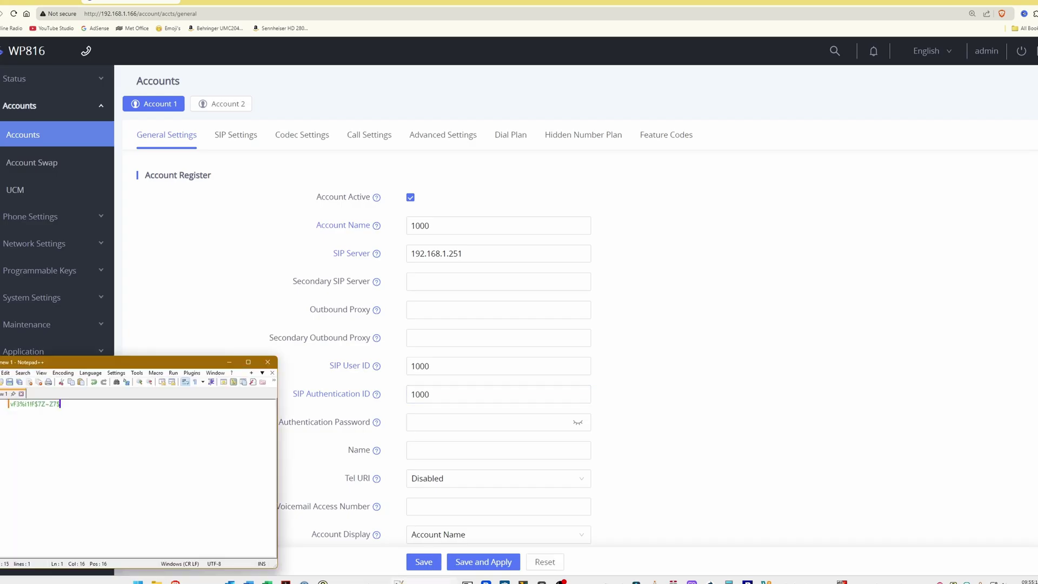
left_click_drag(71, 404, 10, 404)
key("alt+Tab")
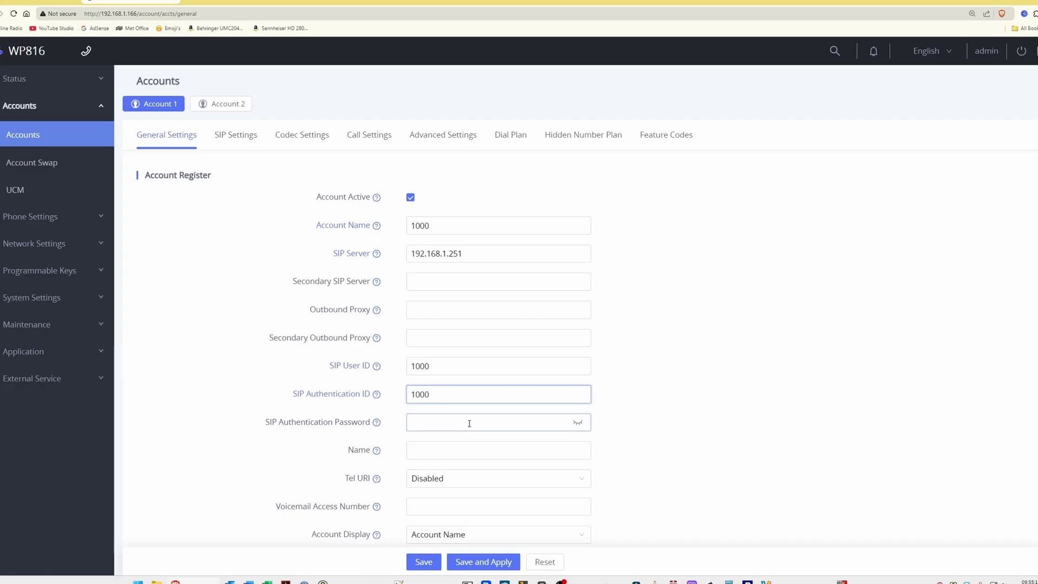
left_click(461, 420)
key("ctrl+v")
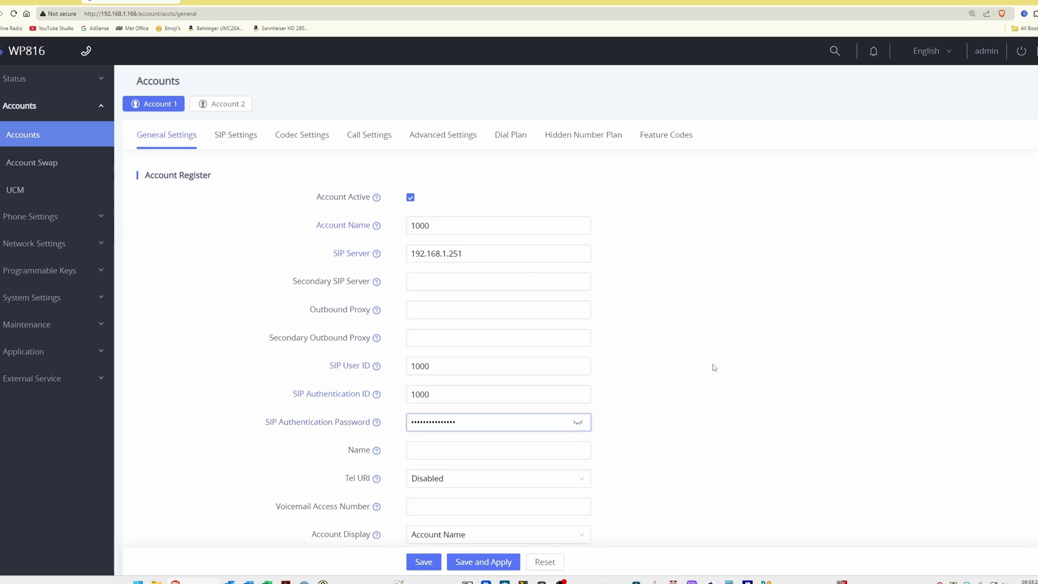
left_click(436, 505)
type("*")
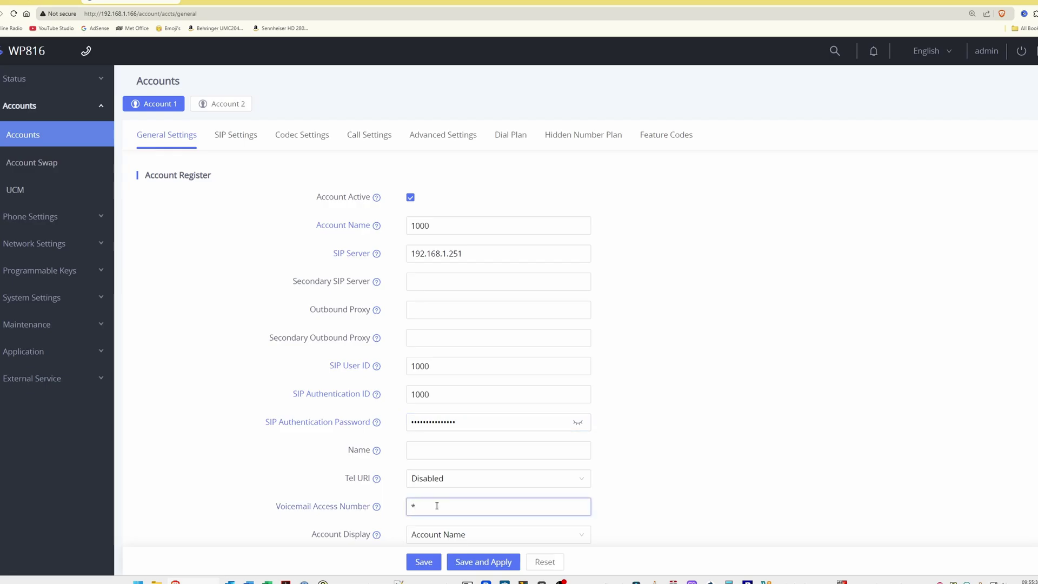
type("97")
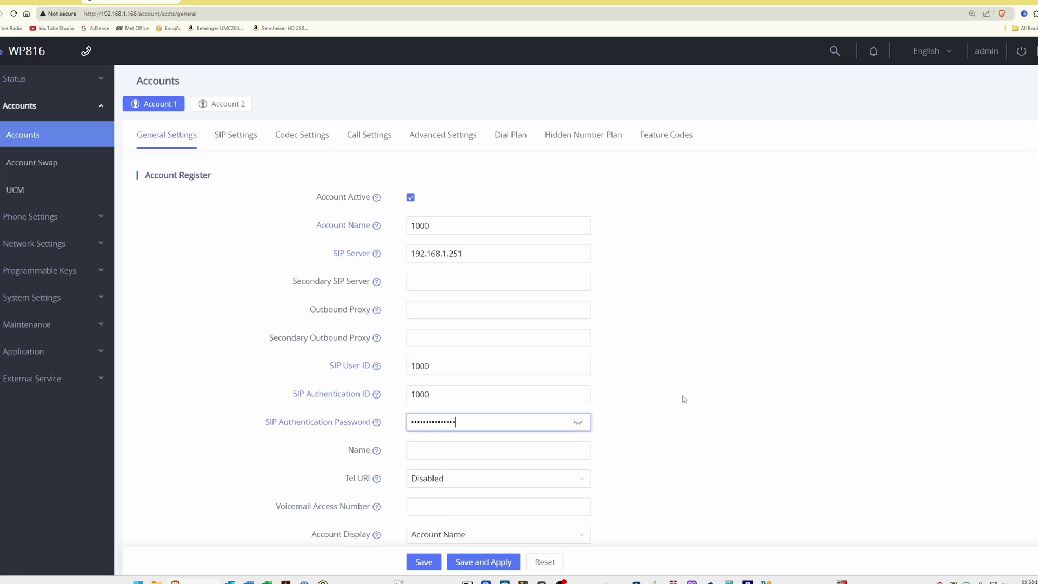
Save and apply Account 1's settings, then expand the Status section.
left_click(497, 564)
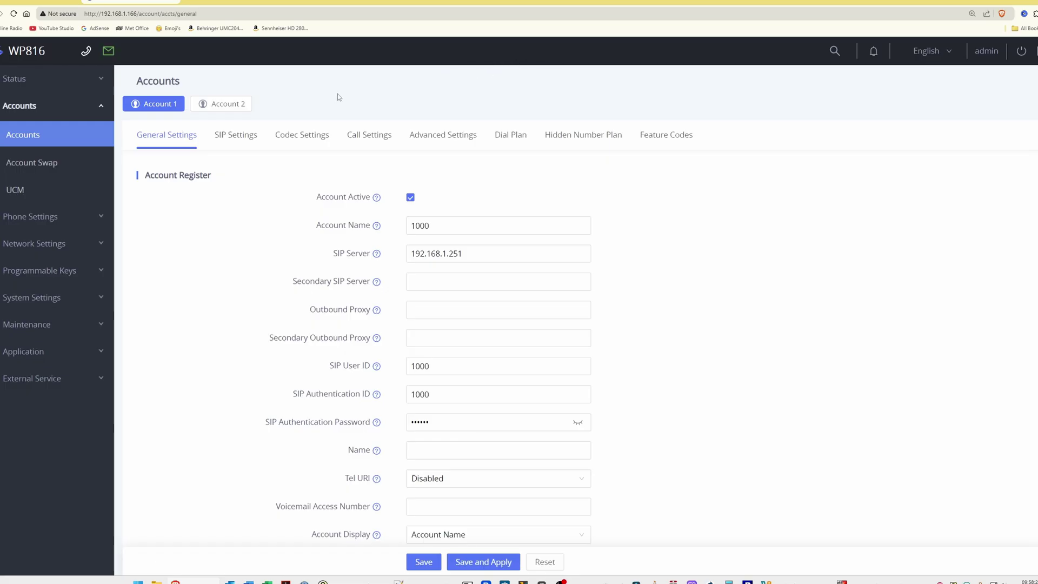
left_click(12, 80)
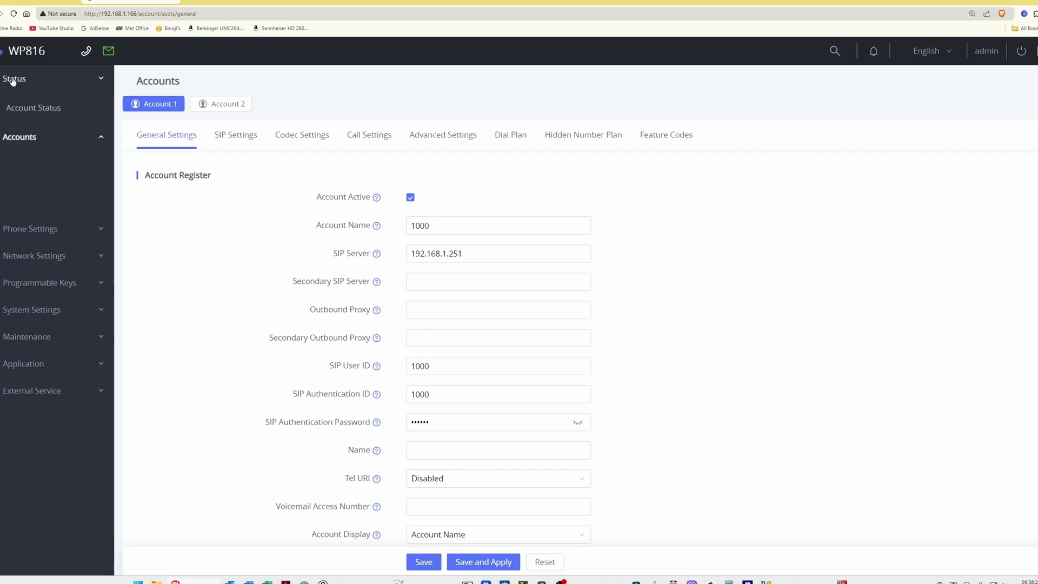
Open the WP816 Account Status page to check Account 1 and Account 2 registration.
left_click(44, 110)
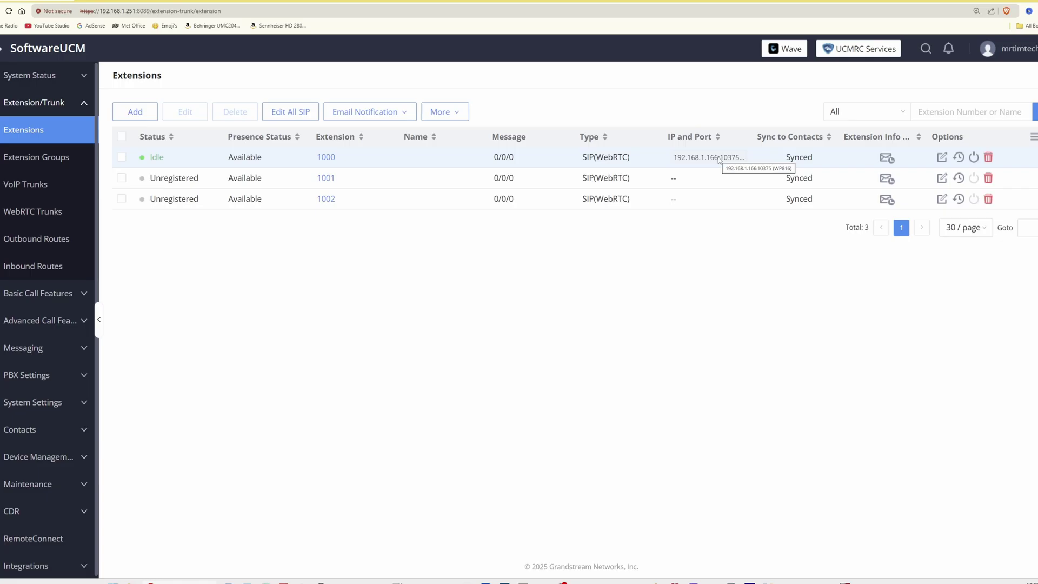
Review the WP816 account status, then check extension 1000 shows Idle from 192.168.1.166 in SoftwareUCM.
left_click(135, 2)
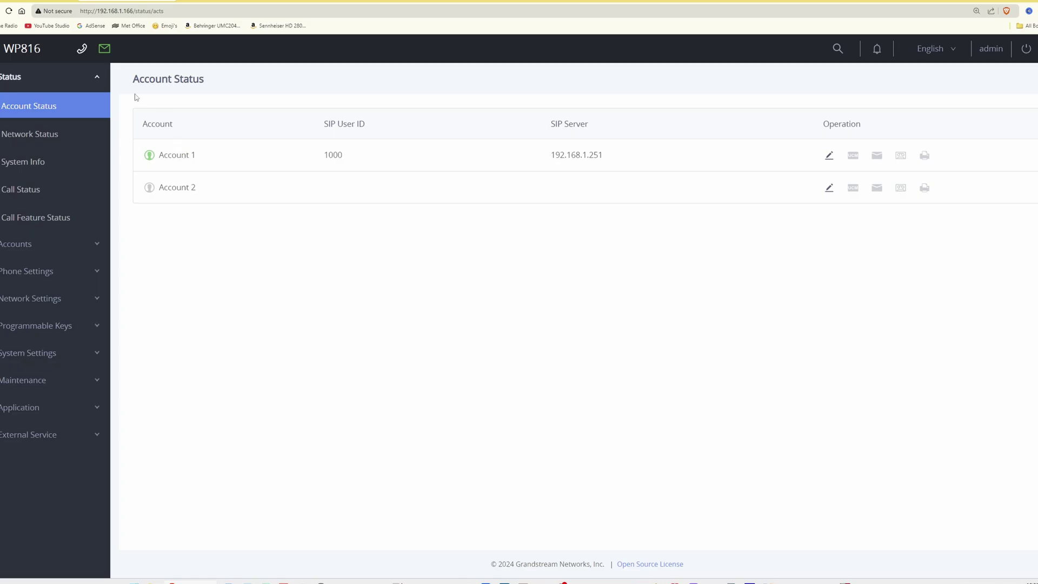
key("ctrl+Tab")
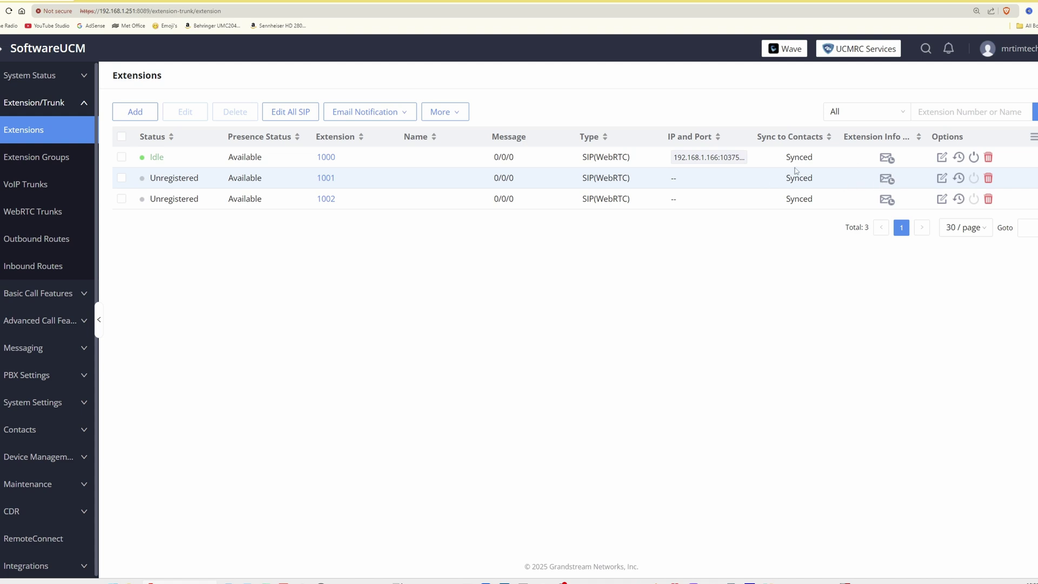
left_click(942, 159)
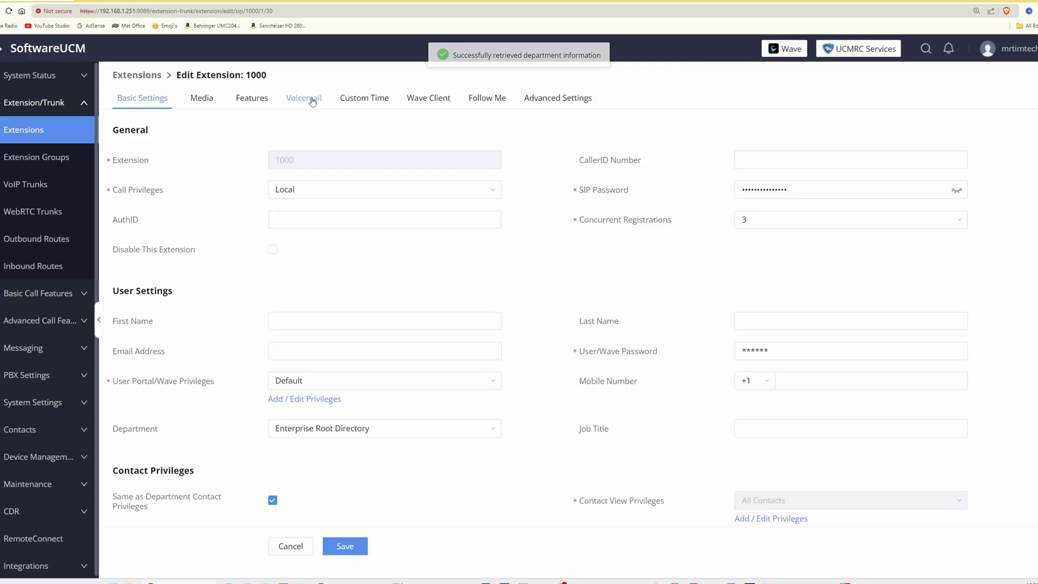
left_click(306, 102)
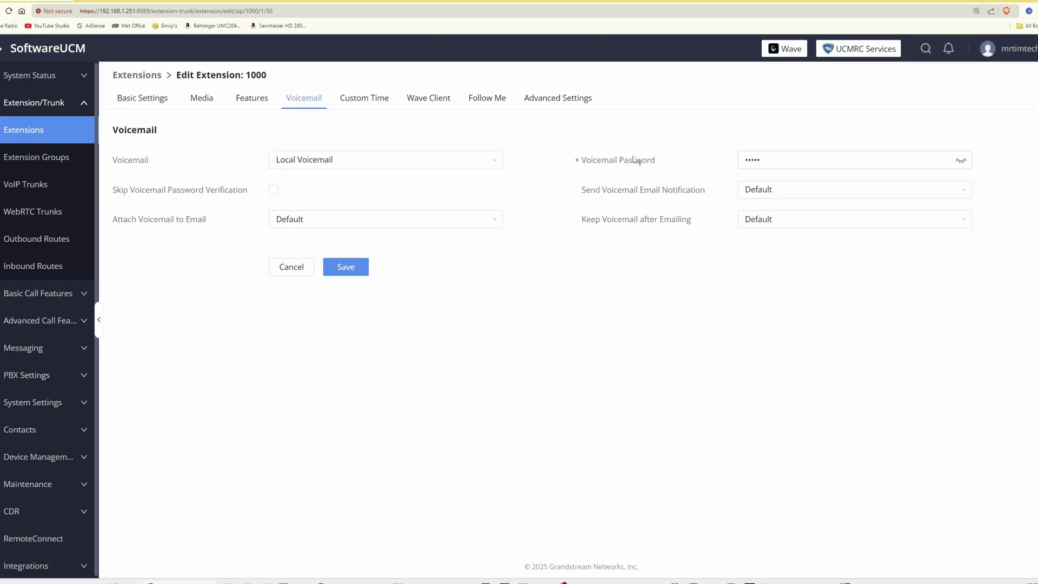
mouse_move(633, 162)
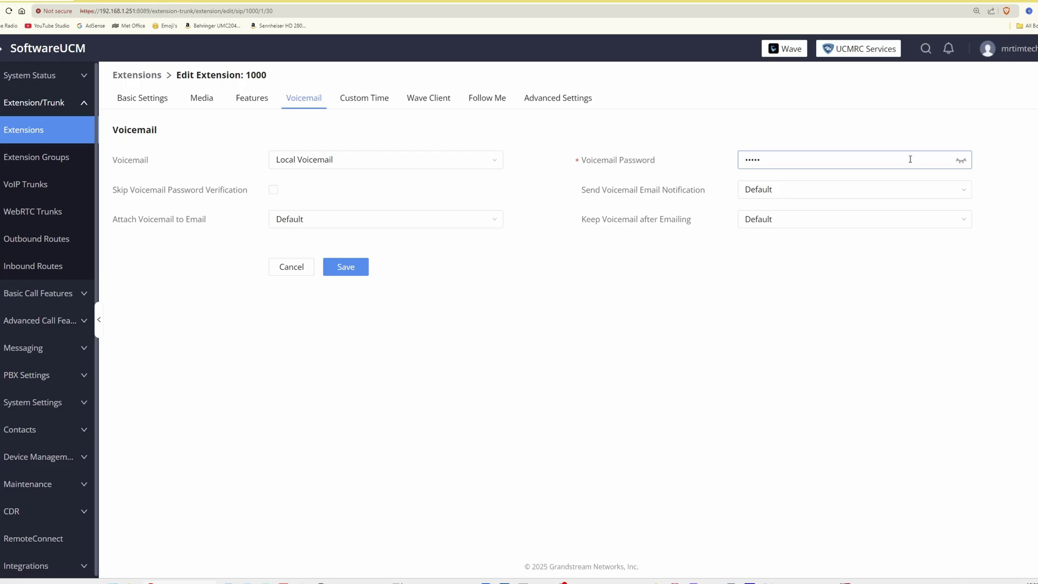
left_click(961, 162)
left_click(962, 160)
left_click_drag(785, 162, 717, 168)
type("123")
key("BackSpace")
key("BackSpace")
key("BackSpace")
left_click(291, 270)
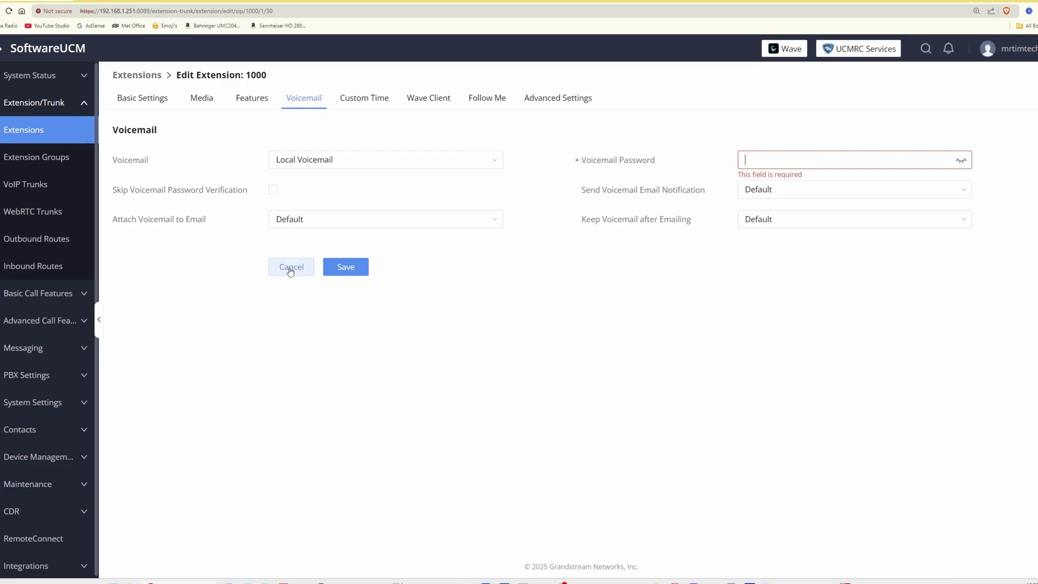
left_click(291, 269)
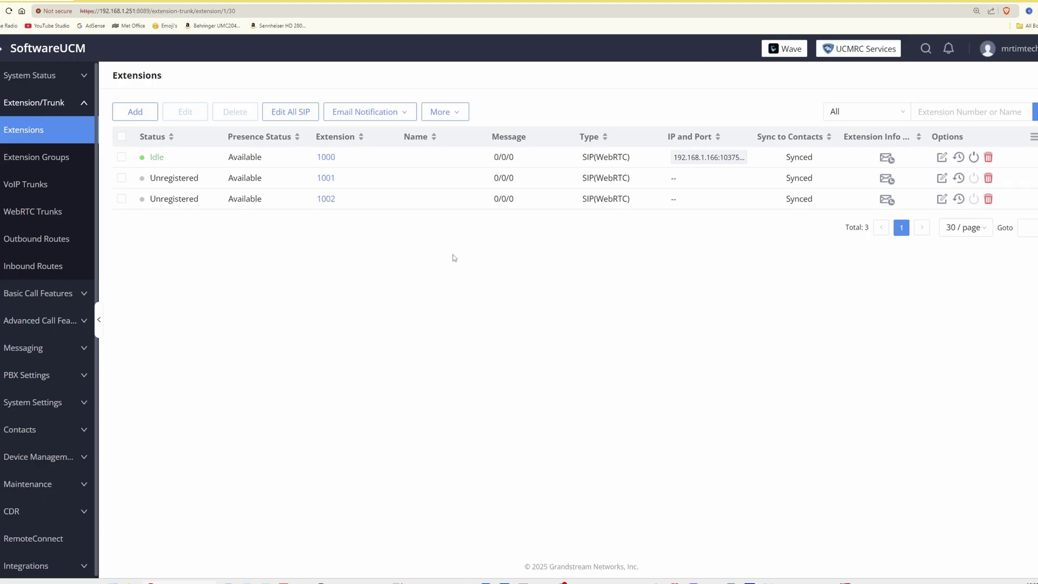
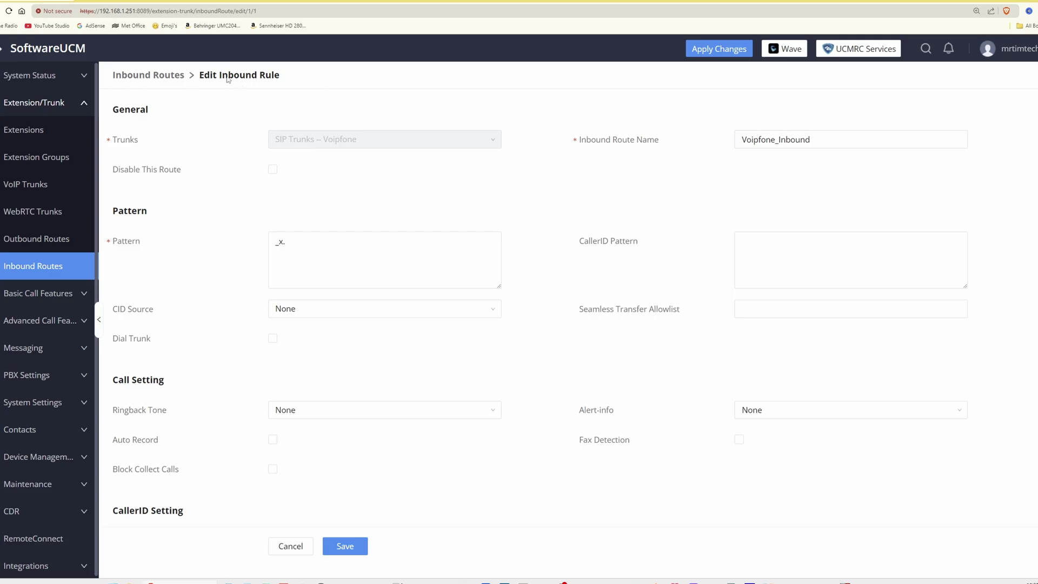
Under Default Mode, set Voipfone_Inbound's default destination to Extension 1000 and save the route.
scroll(534, 193, "down", 8)
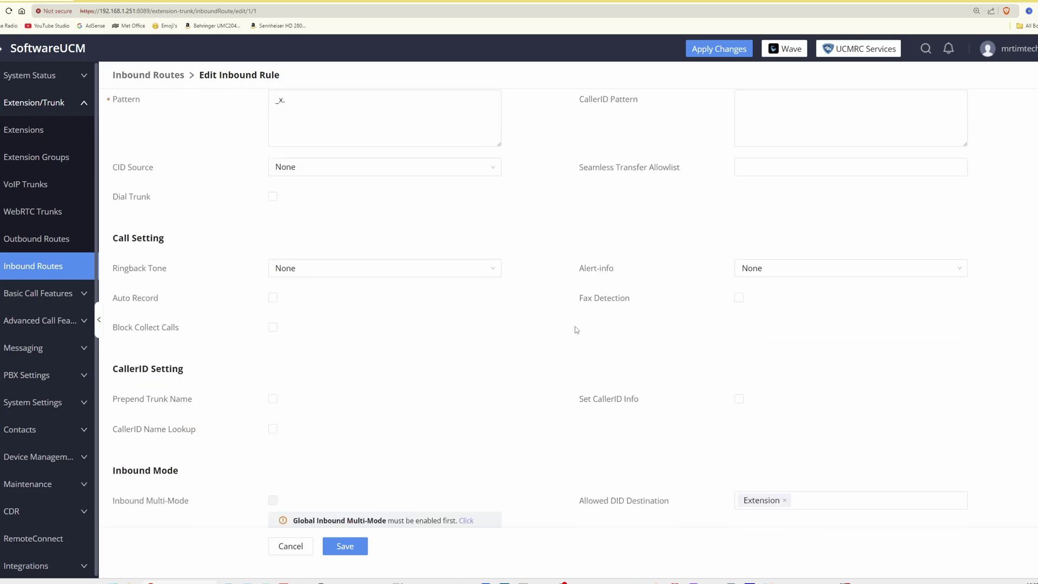
scroll(589, 331, "down", 2)
scroll(590, 331, "down", 1)
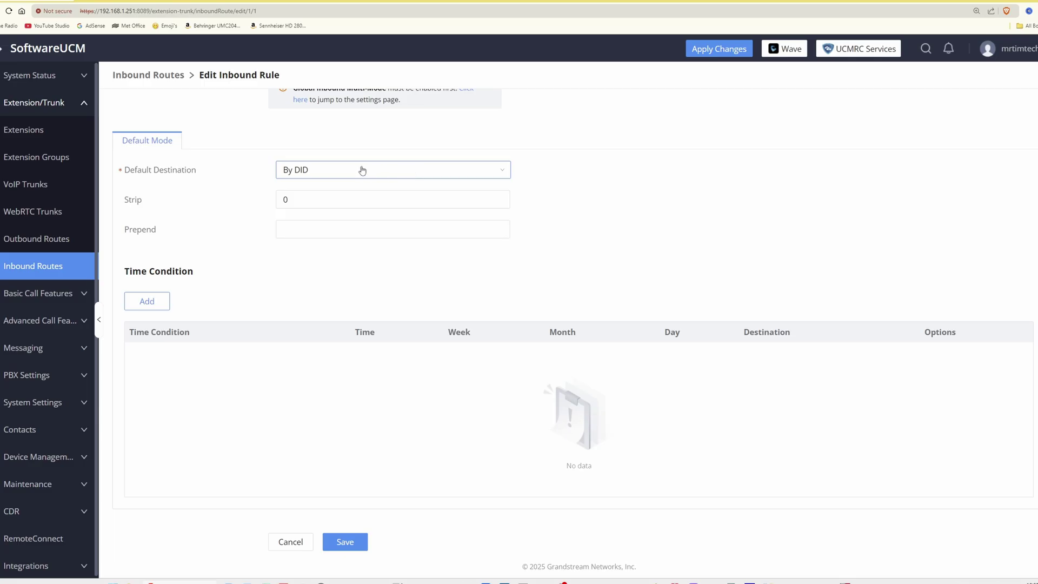
left_click(503, 173)
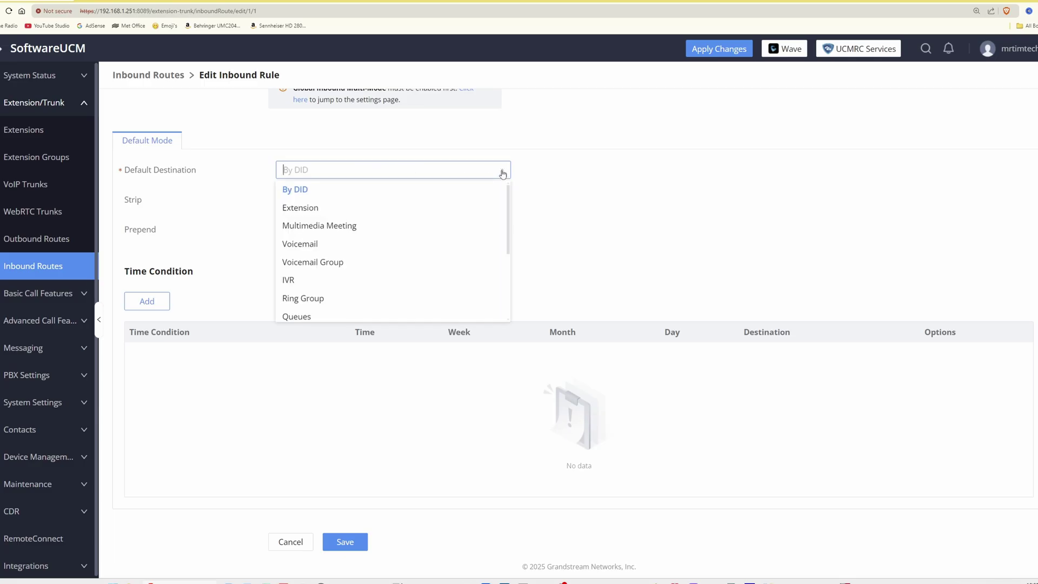
left_click(300, 208)
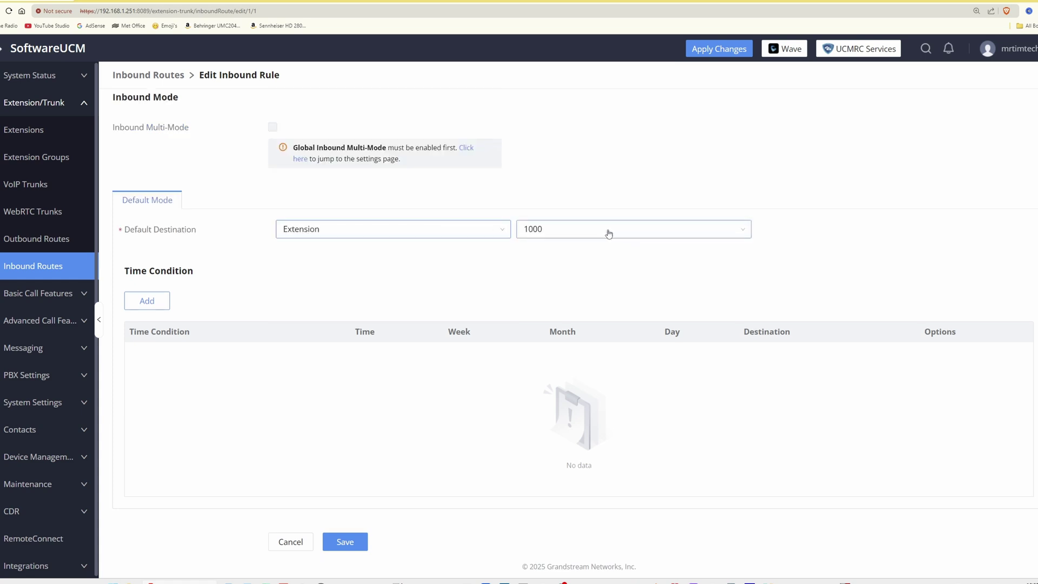
left_click(635, 234)
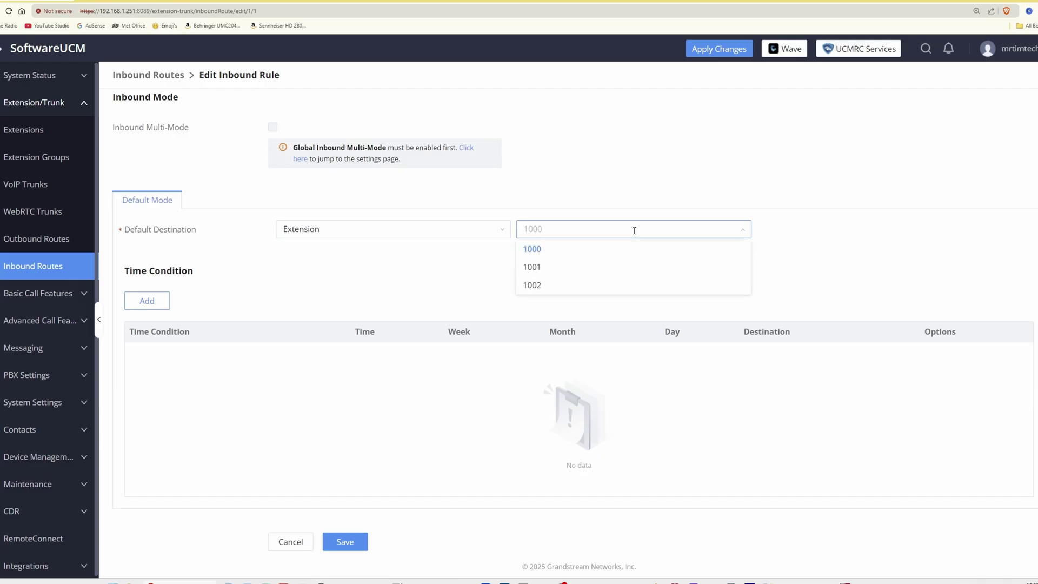
left_click(546, 251)
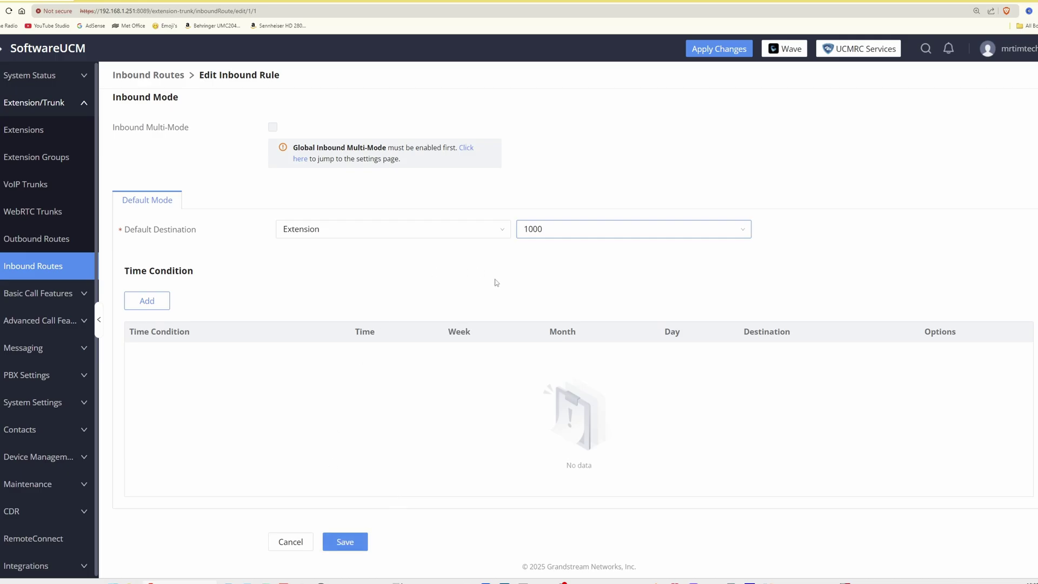
left_click(349, 543)
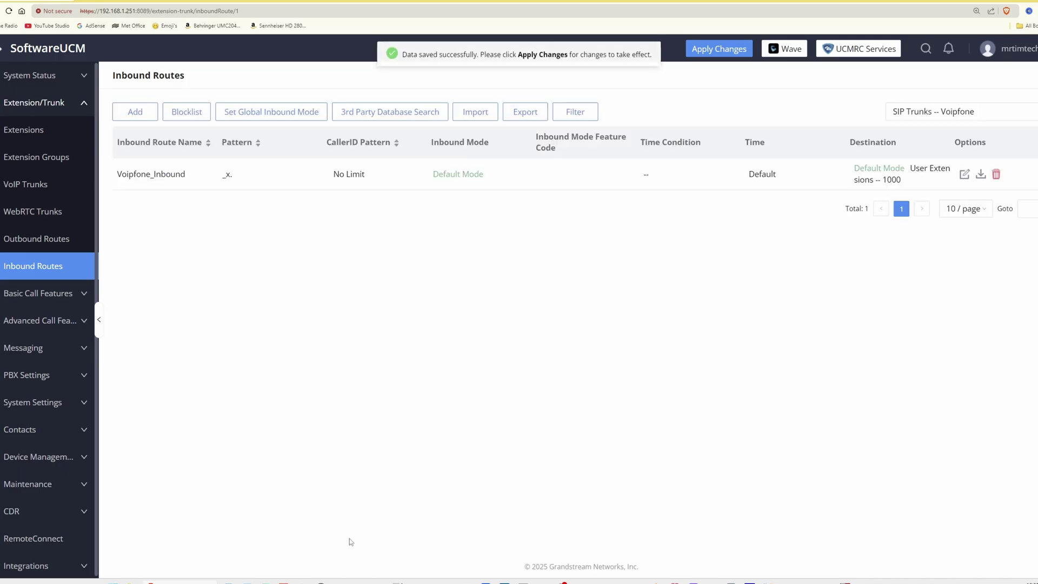
Apply Changes so the UCM reloads its configuration with the updated Voipfone_Inbound route.
left_click(727, 48)
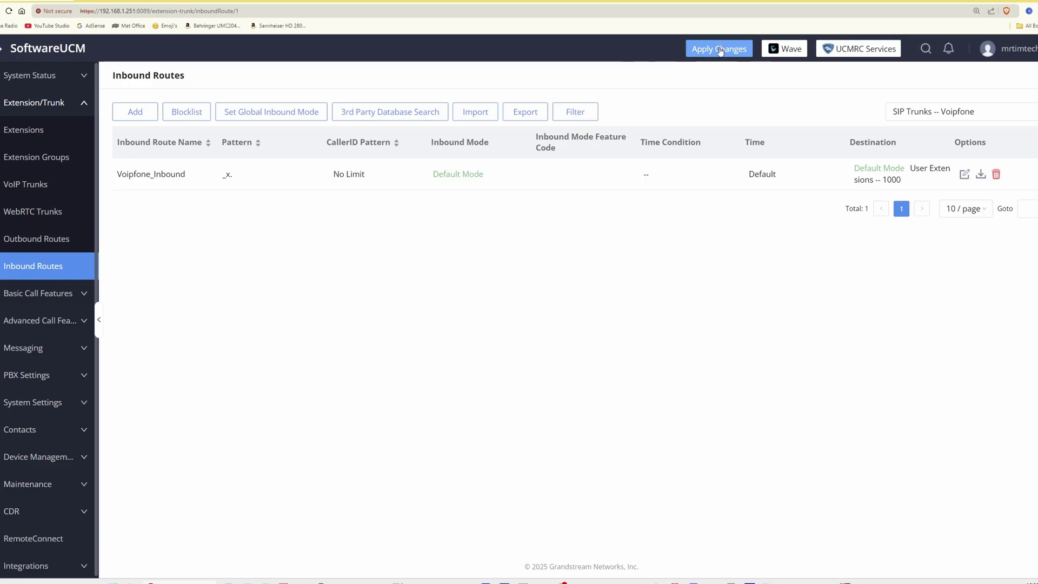
left_click(723, 48)
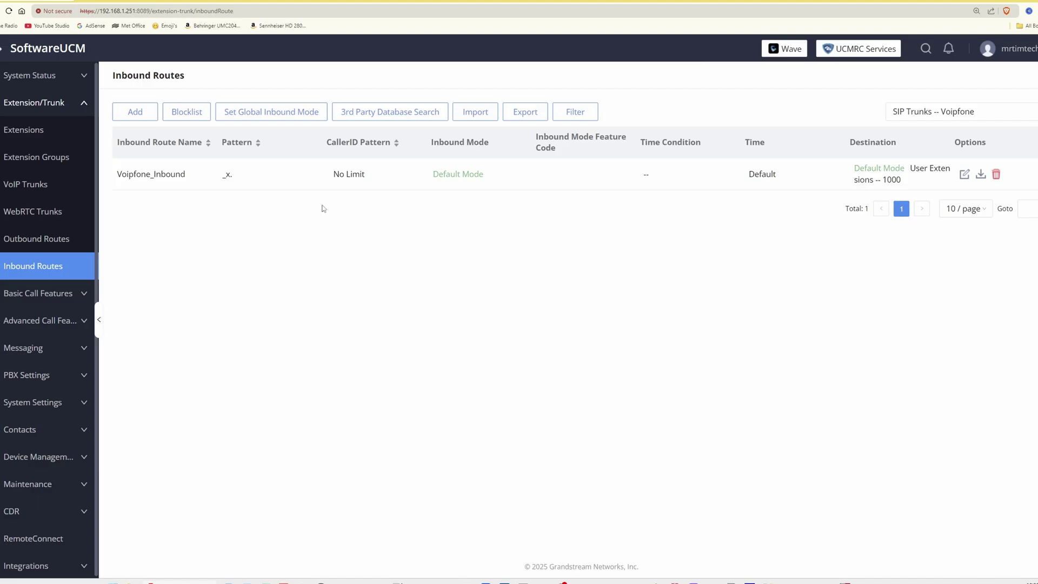
Add ring group 'Default_Group' on extension 6400 with members 1000, 1001 and 1002, and save it.
left_click(45, 297)
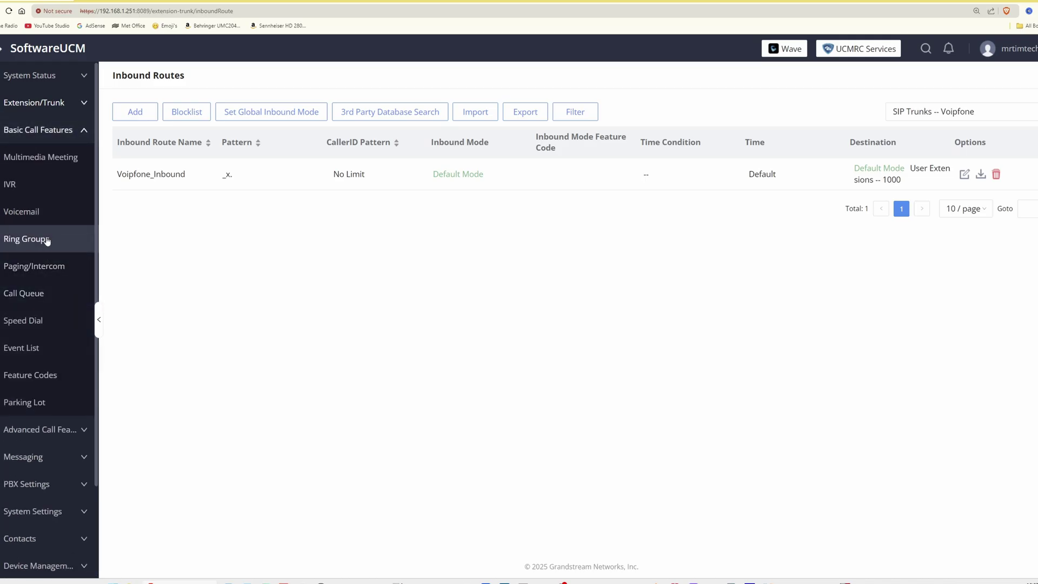
left_click(29, 241)
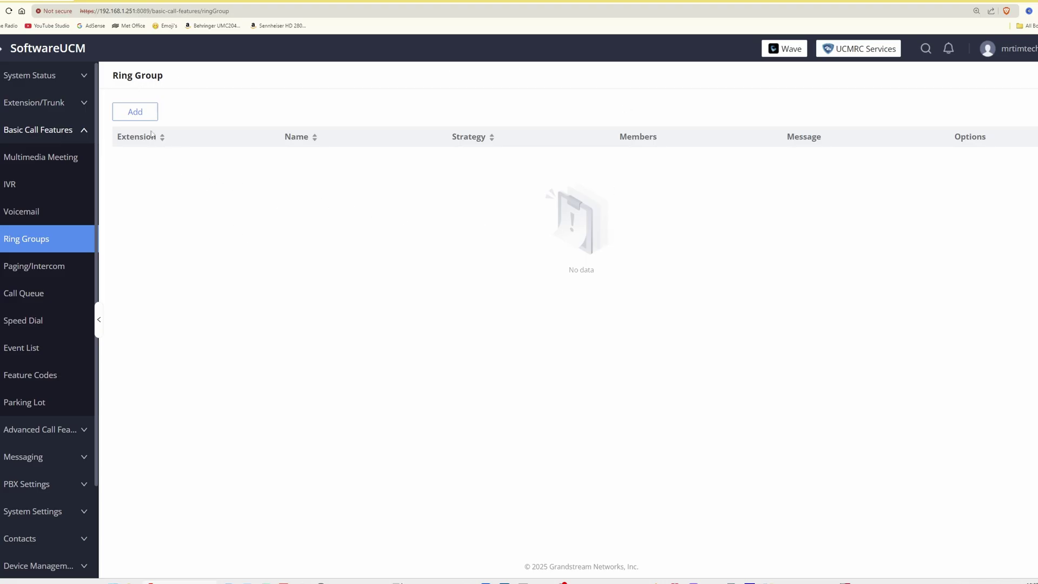
left_click(141, 113)
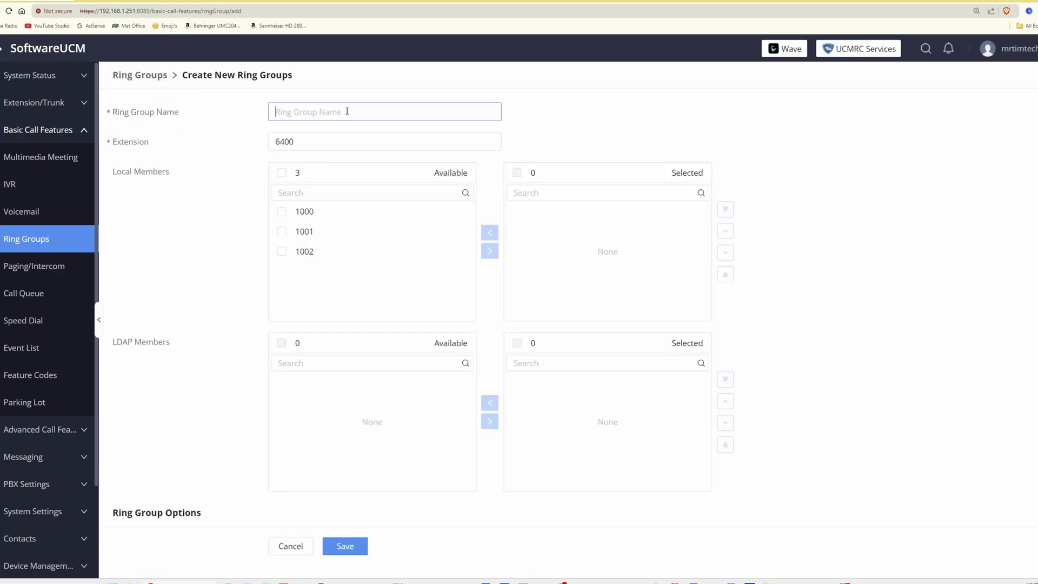
type("Default")
type("_Group")
left_click(282, 174)
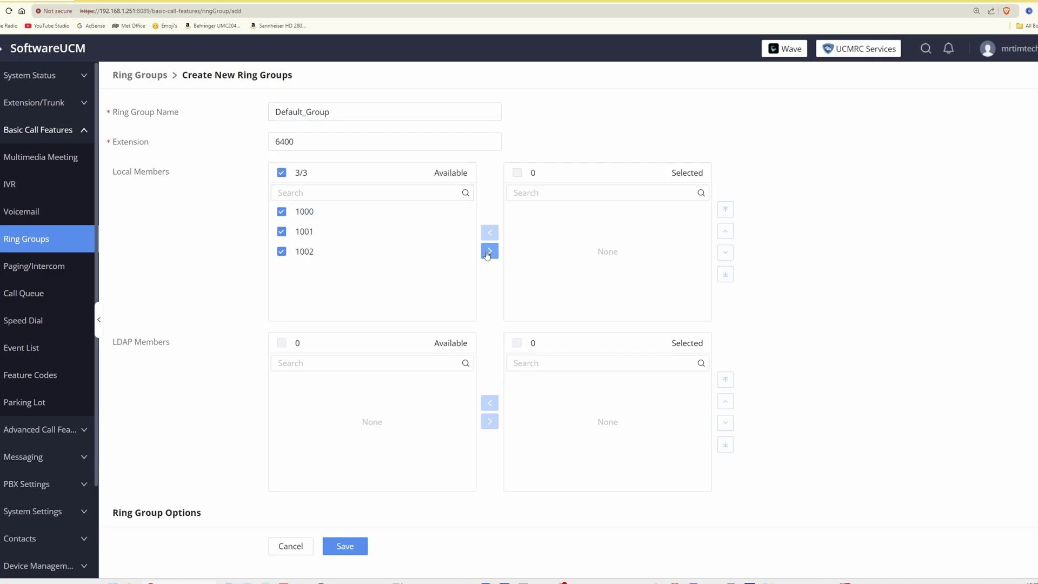
left_click(490, 252)
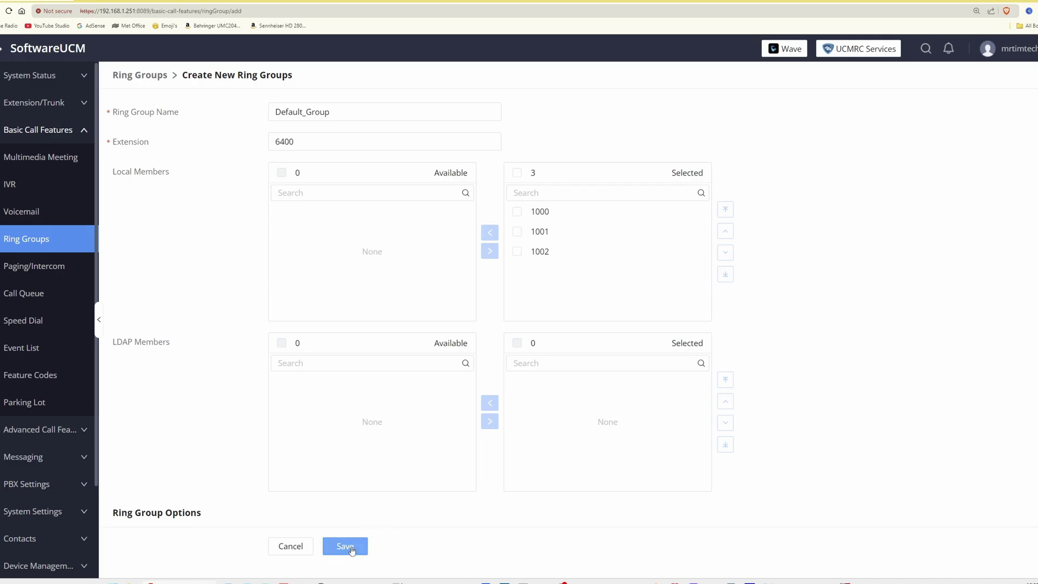
left_click(346, 546)
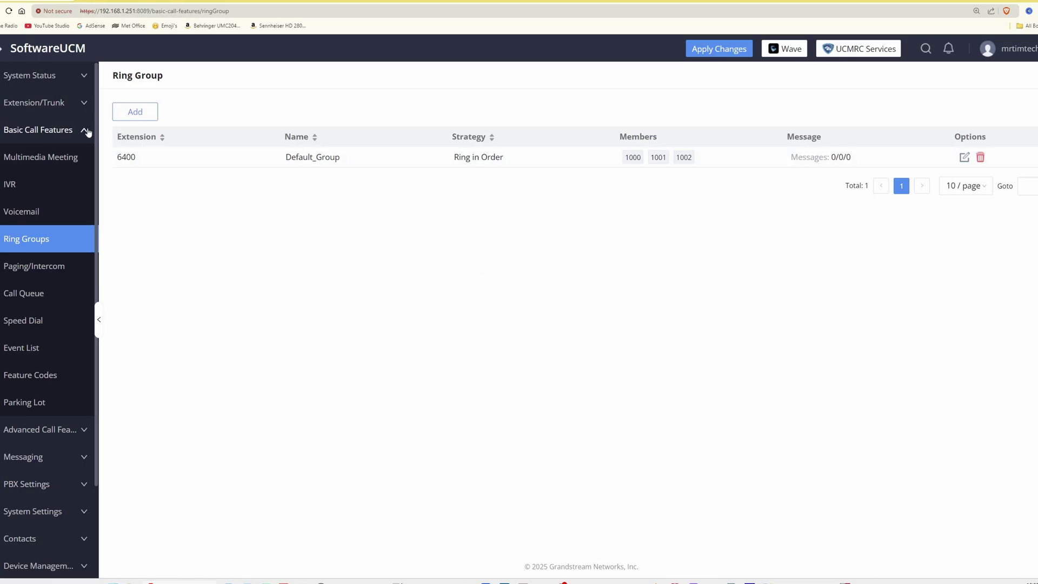
Edit Voipfone_Inbound so its default destination is Ring Group Default_Group, then save the route.
left_click(40, 104)
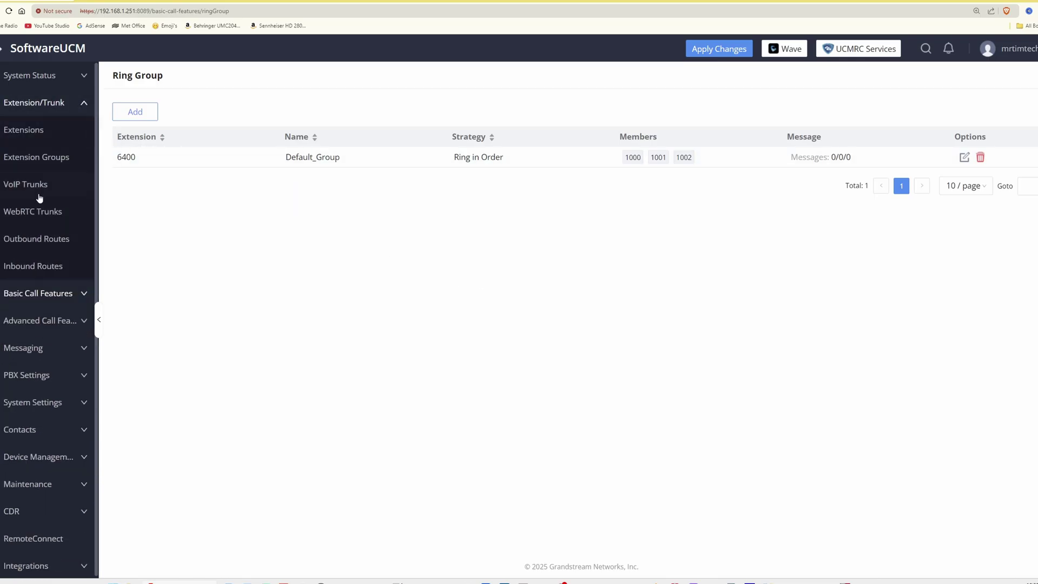
left_click(33, 267)
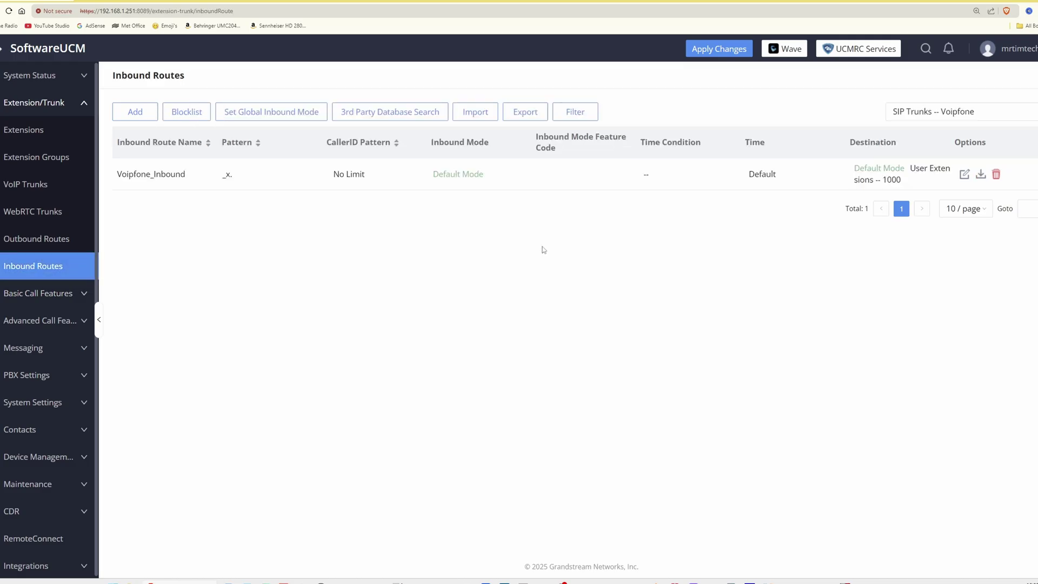
left_click(966, 175)
scroll(726, 293, "down", 7)
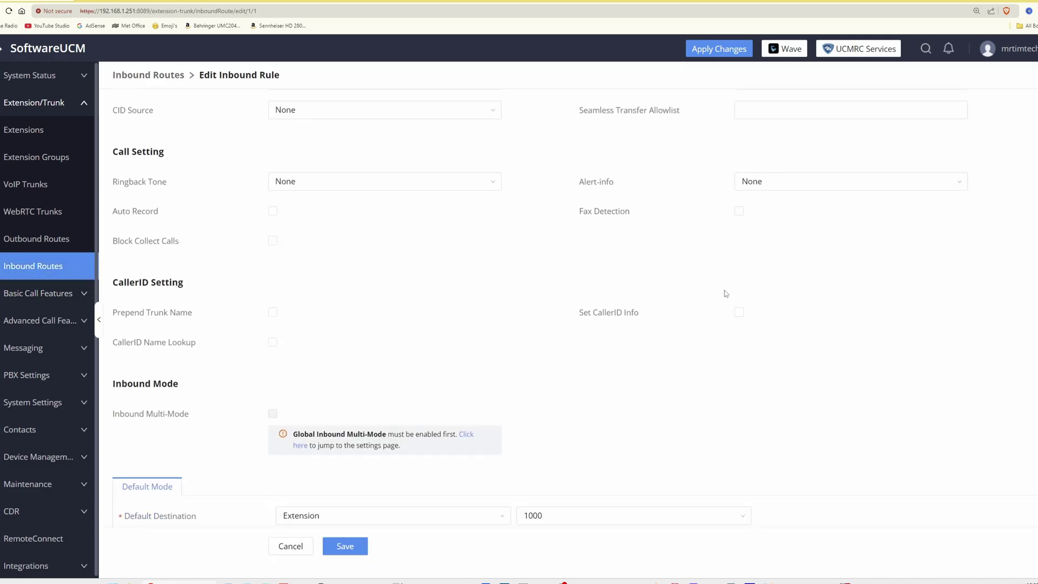
scroll(725, 294, "down", 2)
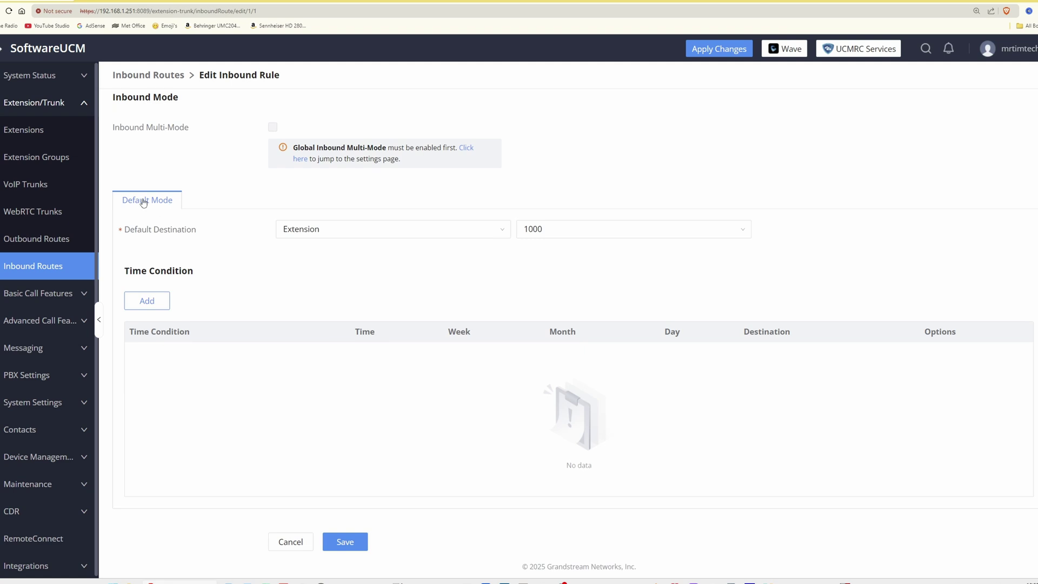
mouse_move(140, 234)
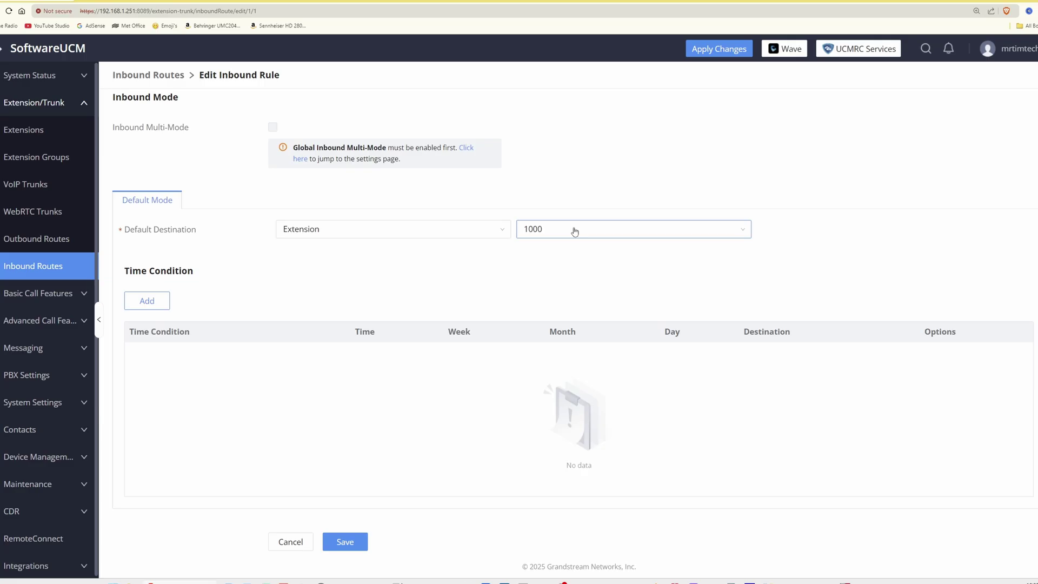
left_click(493, 230)
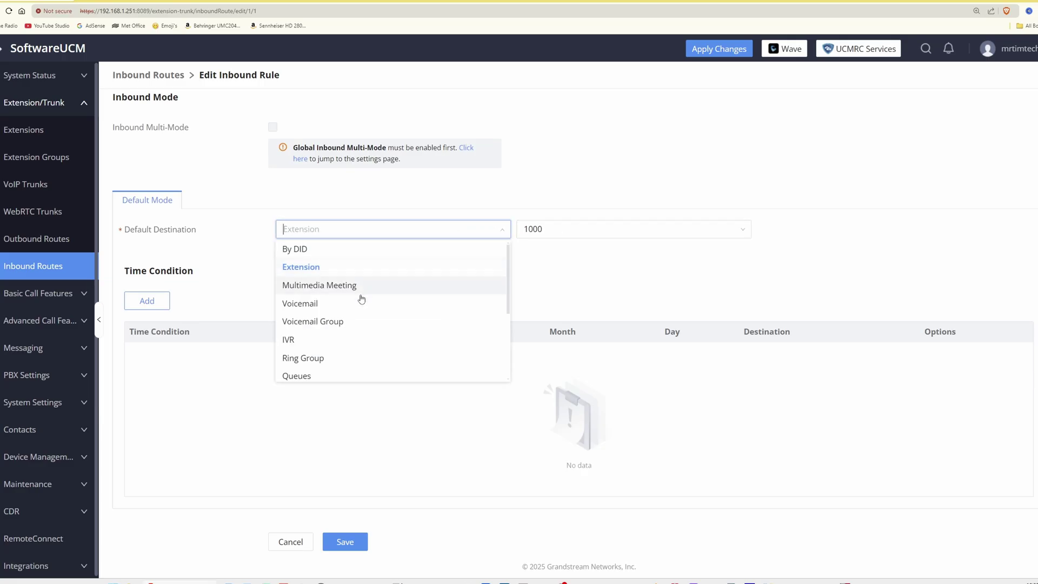
left_click(310, 359)
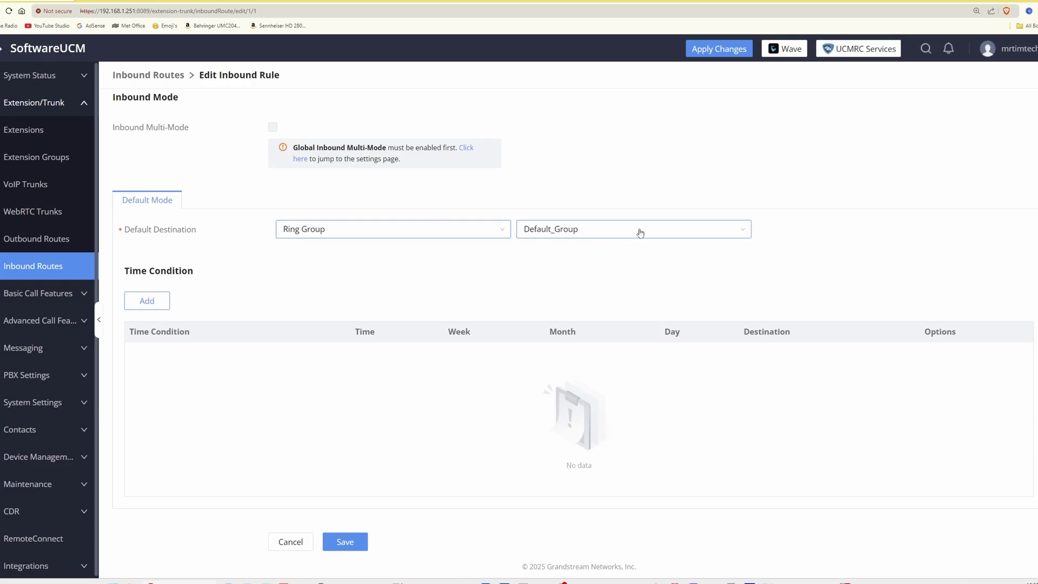
left_click(744, 232)
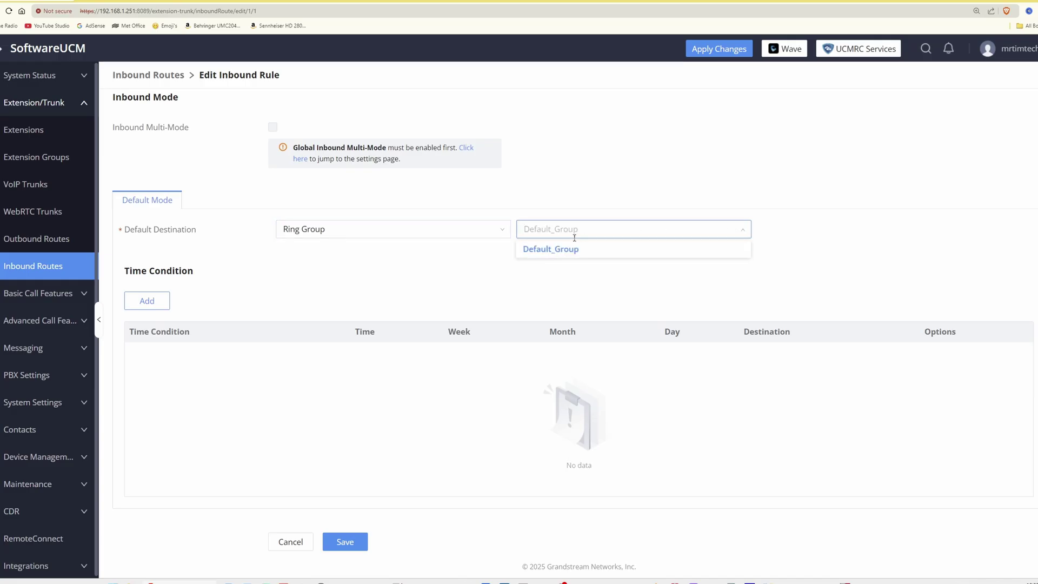
left_click(532, 250)
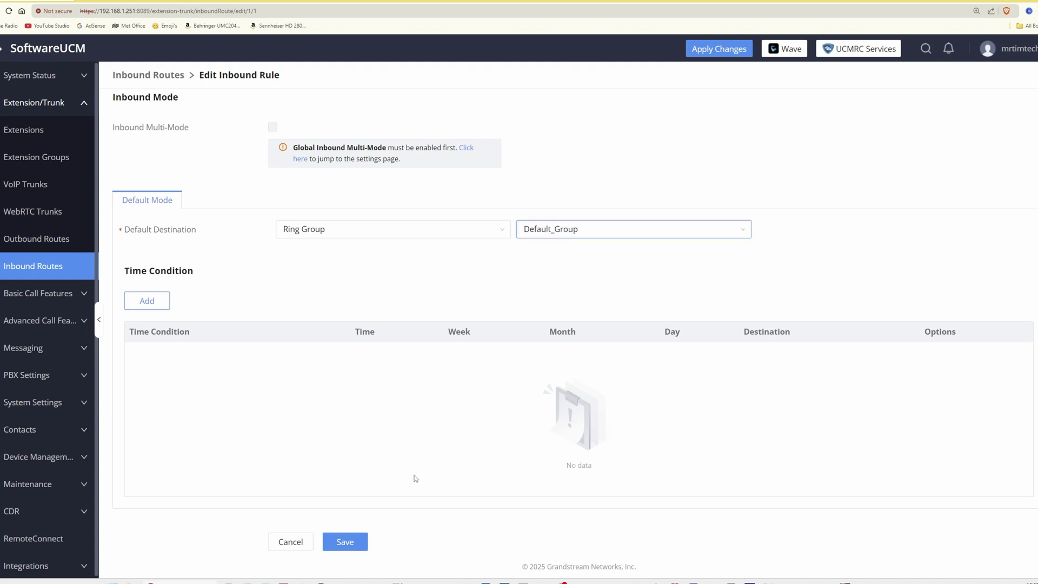
left_click(344, 541)
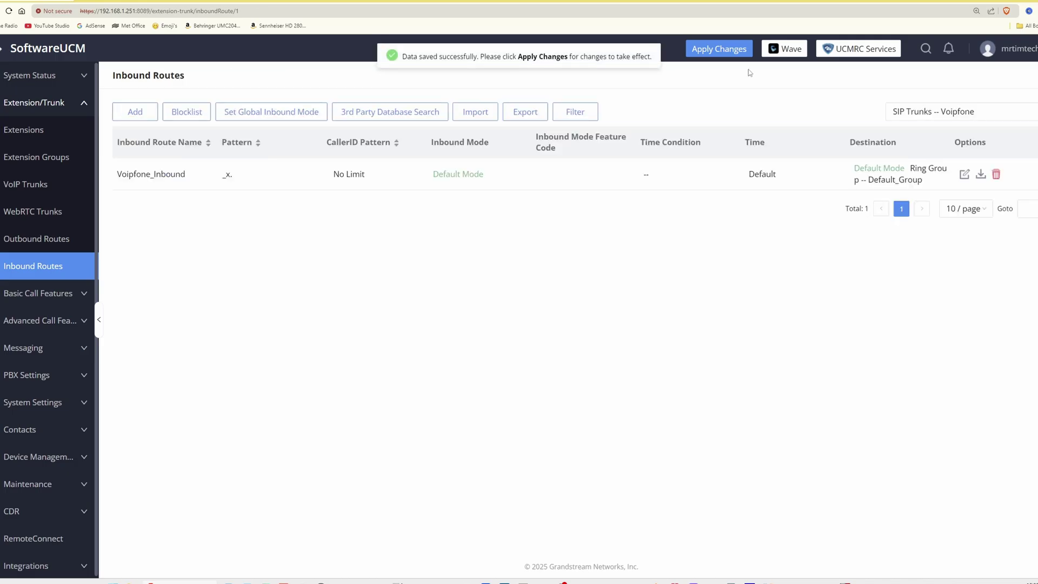
Apply the ring group routing change, then open the Extensions list and expand Basic Call Features.
left_click(719, 49)
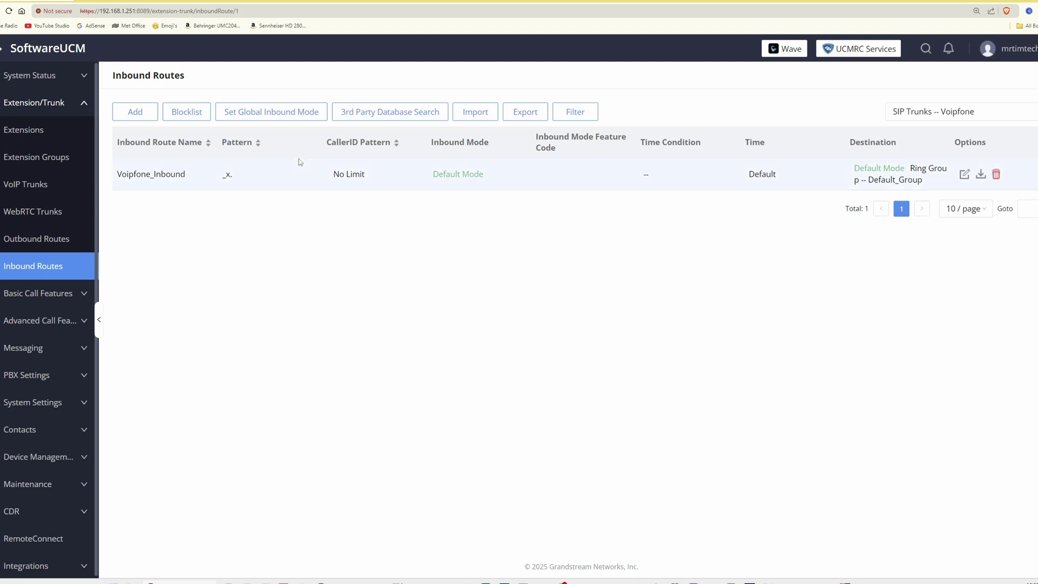
left_click(45, 133)
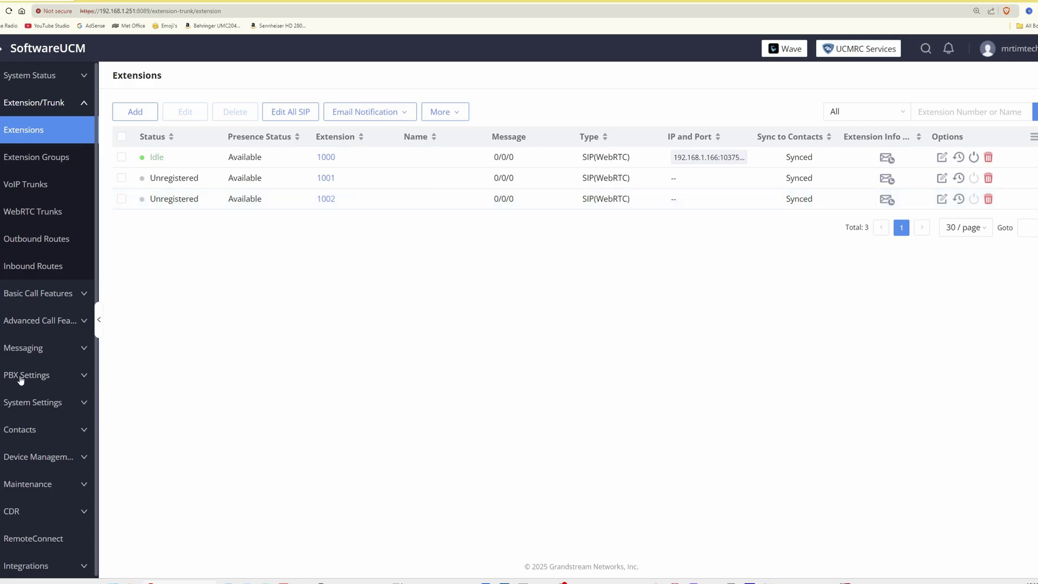
left_click(53, 294)
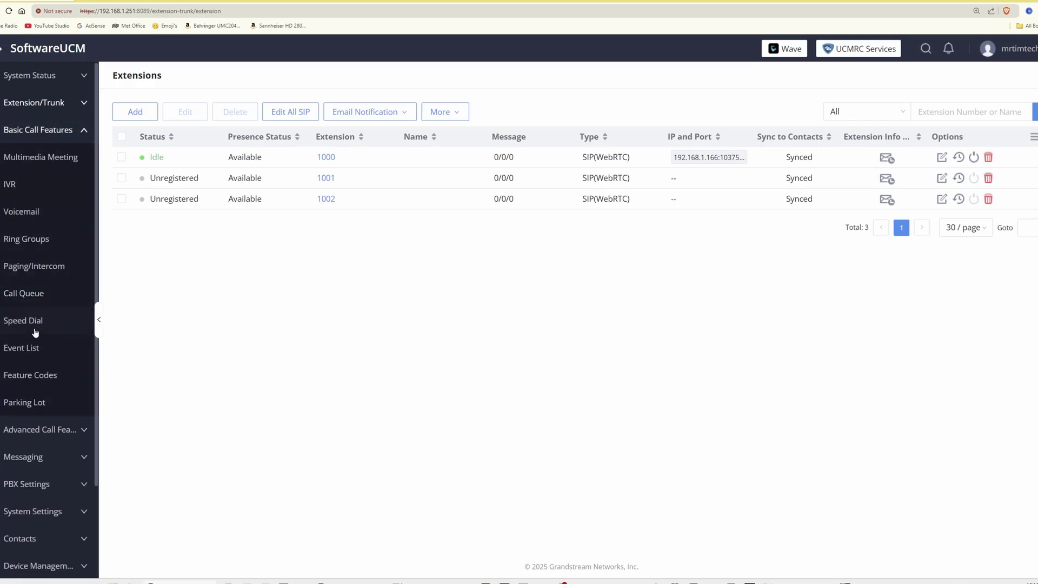